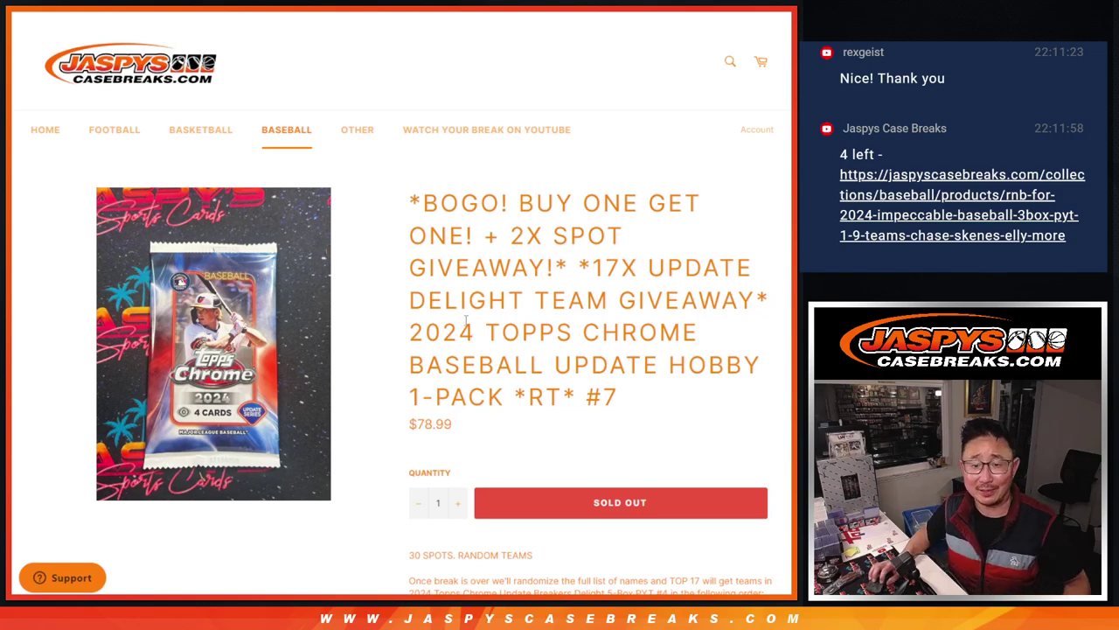
Highlight the DELIGHT TEAM, *RT* #7 and BOGO / 2X SPOT wording in the break listing title
drag(417, 331, 648, 396)
click(662, 401)
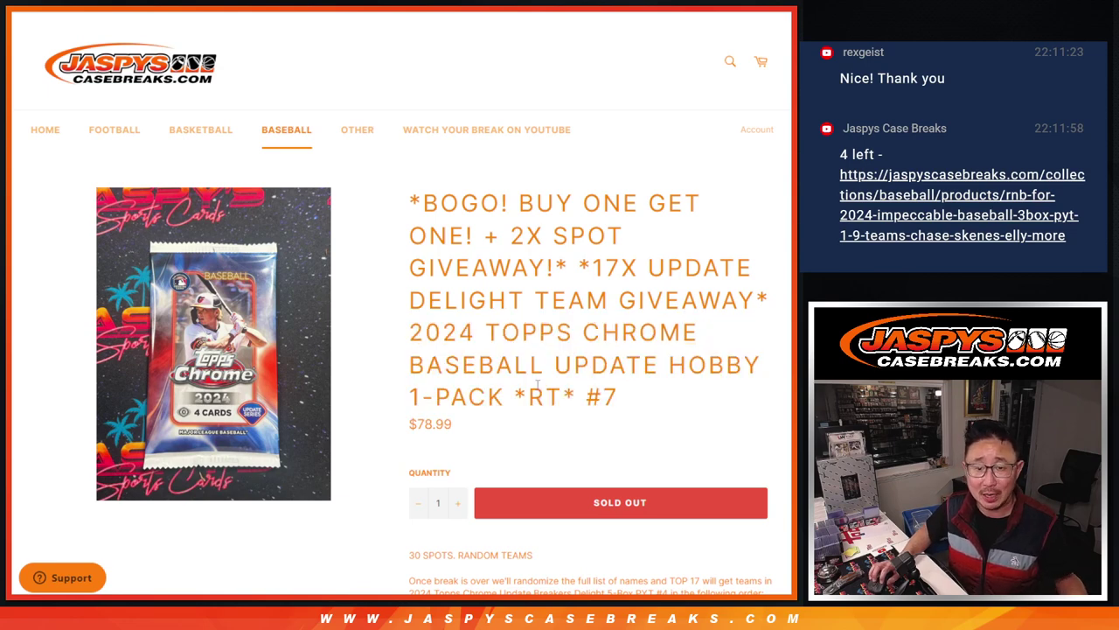
drag(538, 383, 645, 399)
click(675, 402)
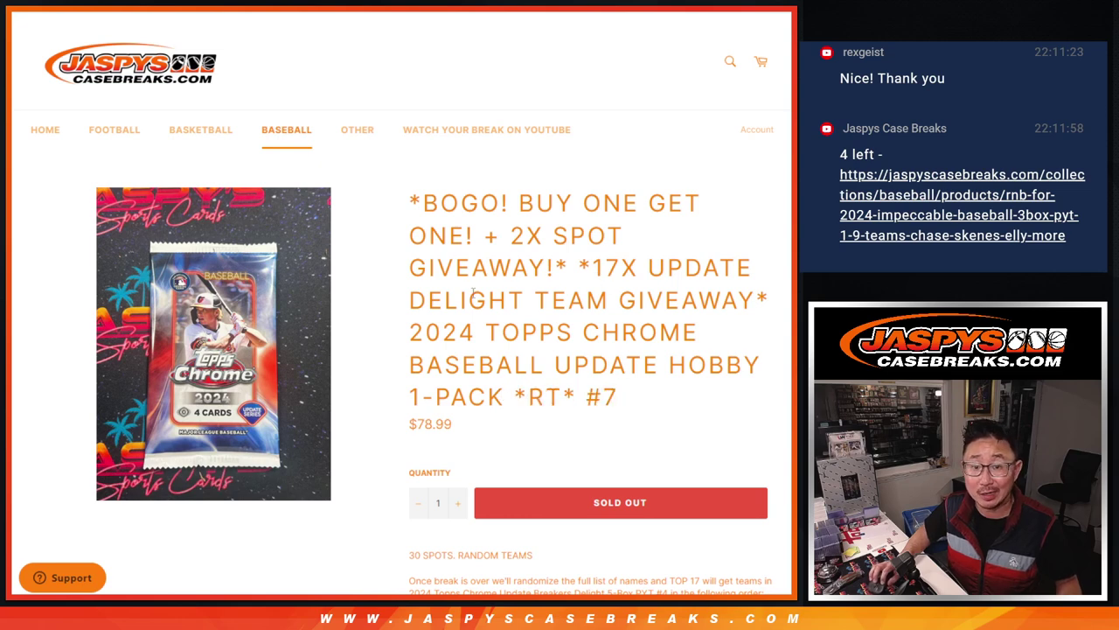
drag(448, 300, 570, 302)
click(570, 302)
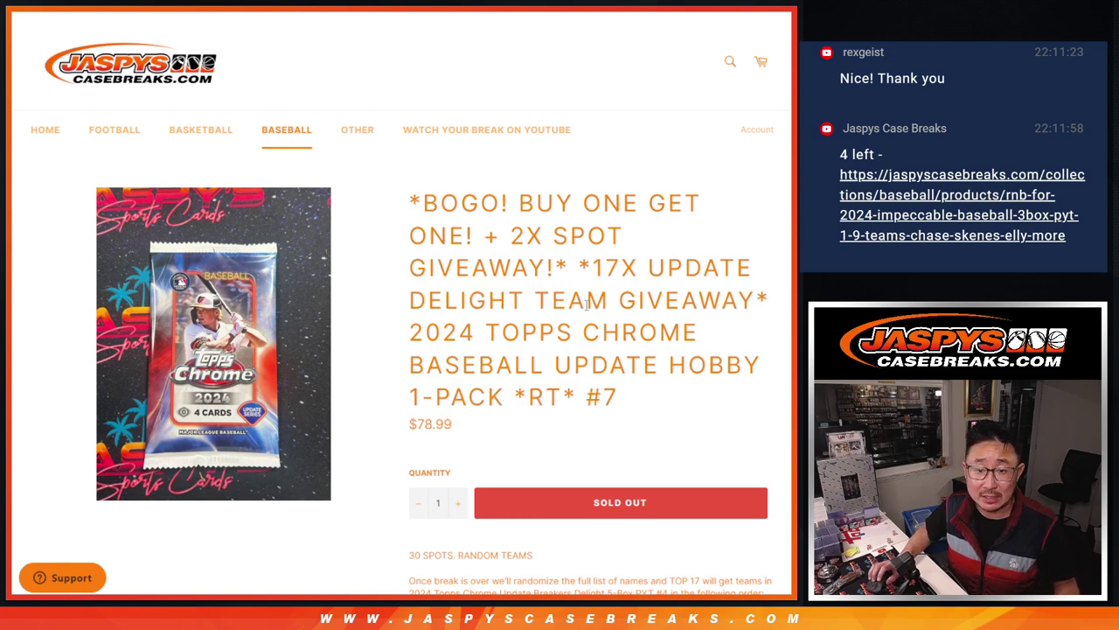
click(623, 400)
drag(623, 401, 584, 399)
click(678, 399)
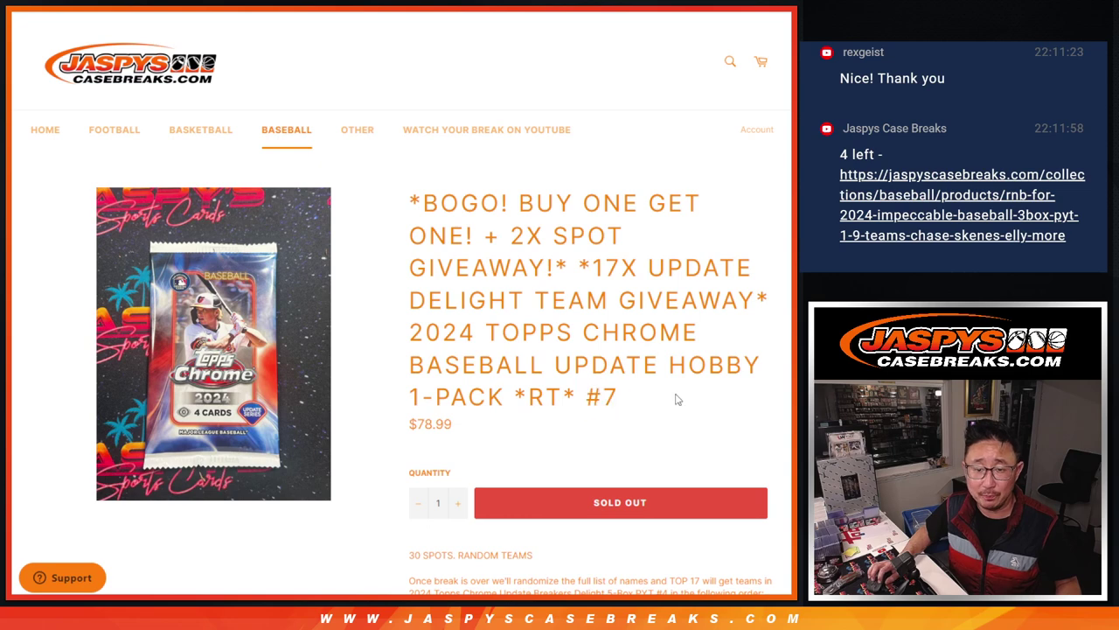
drag(425, 195, 624, 248)
click(623, 252)
scroll(626, 285, down, 5)
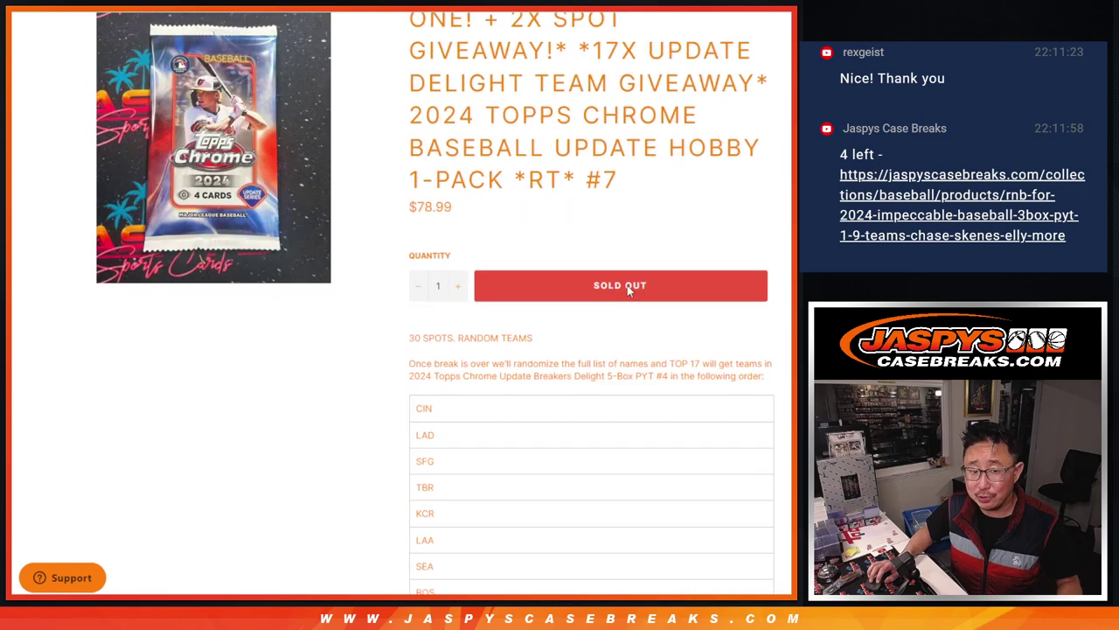
scroll(640, 342, up, 5)
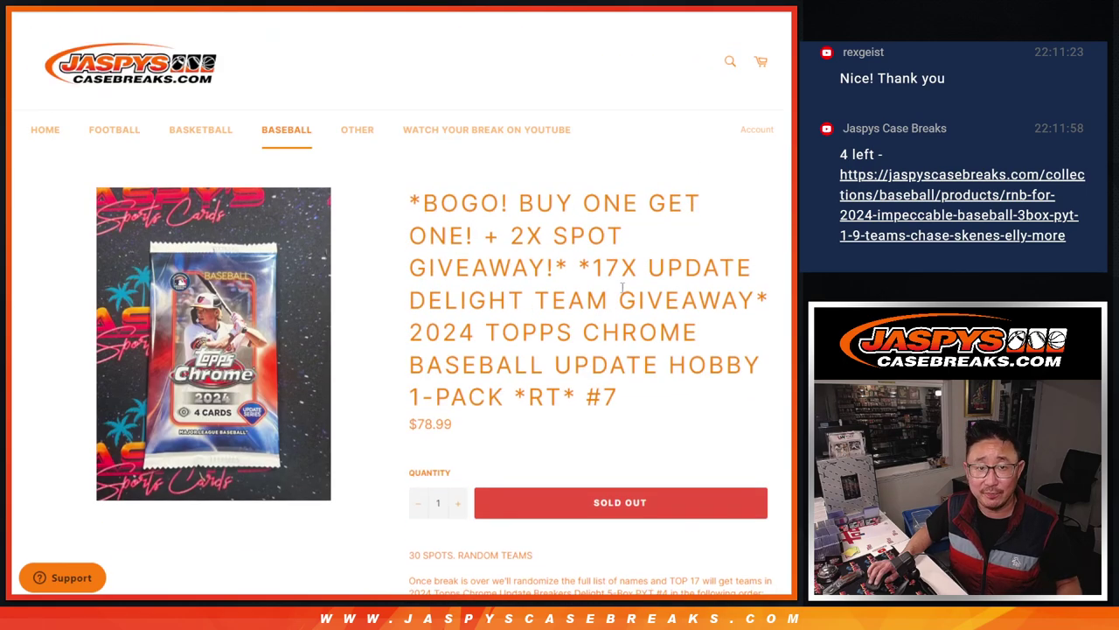
Select the 13 buyer names in A1:A13 of the spreadsheet for the List Randomizer
key(ctrl+Tab)
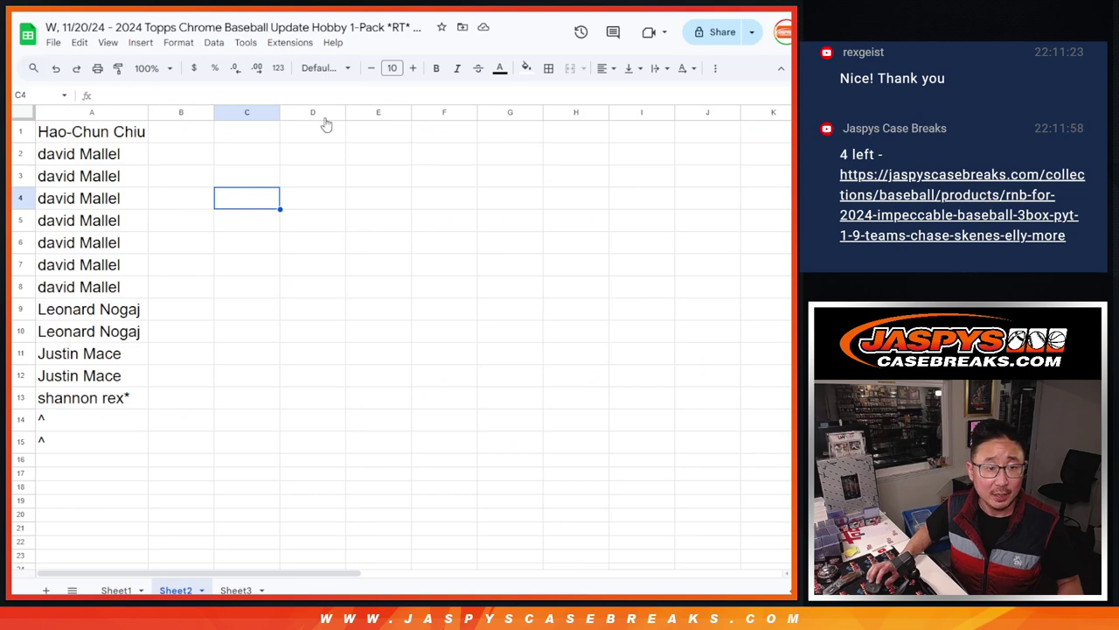
click(111, 139)
shift+click(127, 402)
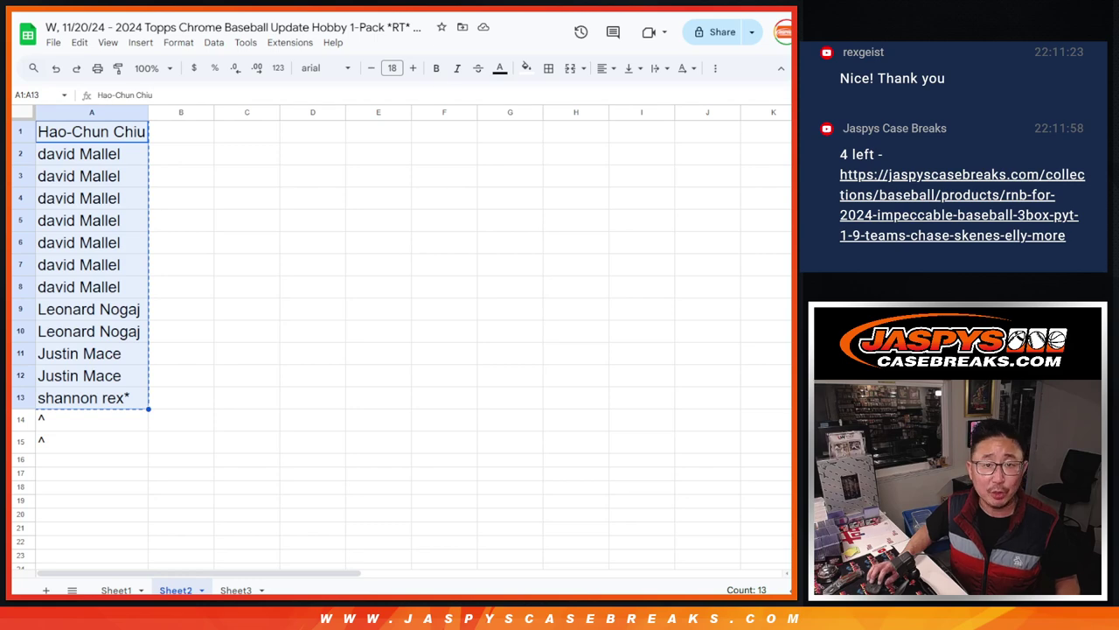
key(ctrl+Tab)
key(ctrl+Tab)
Paste the 13 names into the list box and roll two dice, getting 5 and 3
click(324, 484)
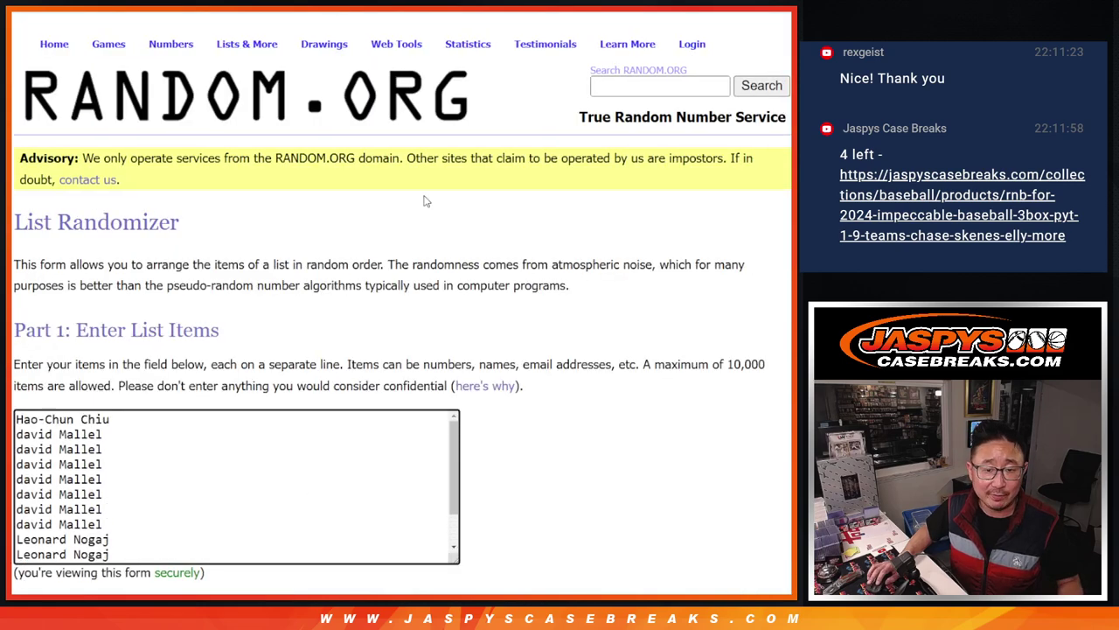
key(ctrl+shift+Tab)
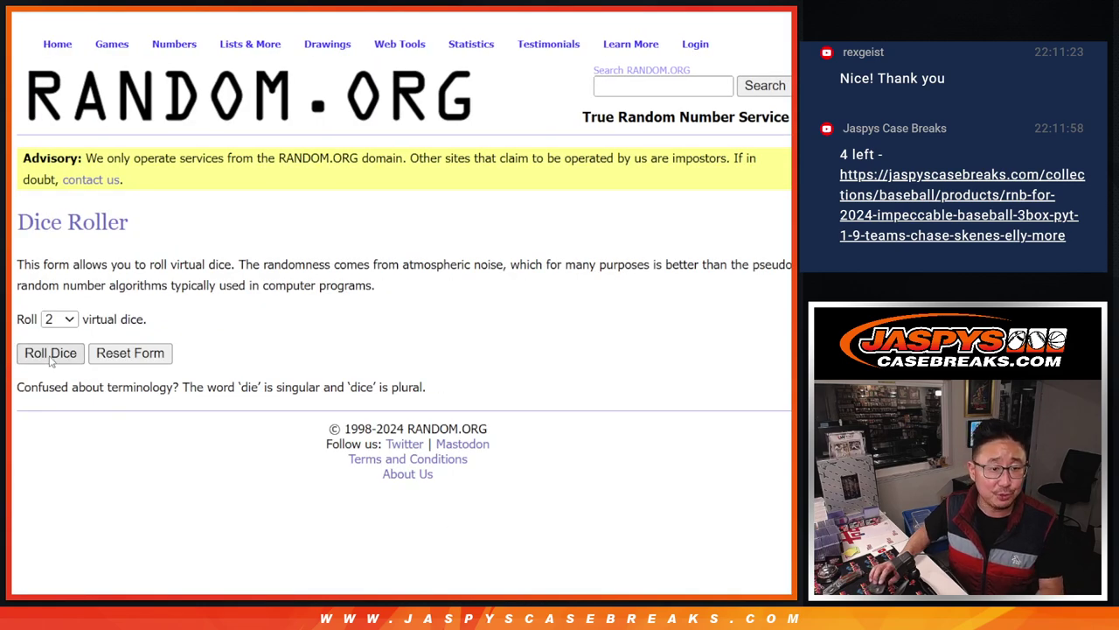
click(50, 358)
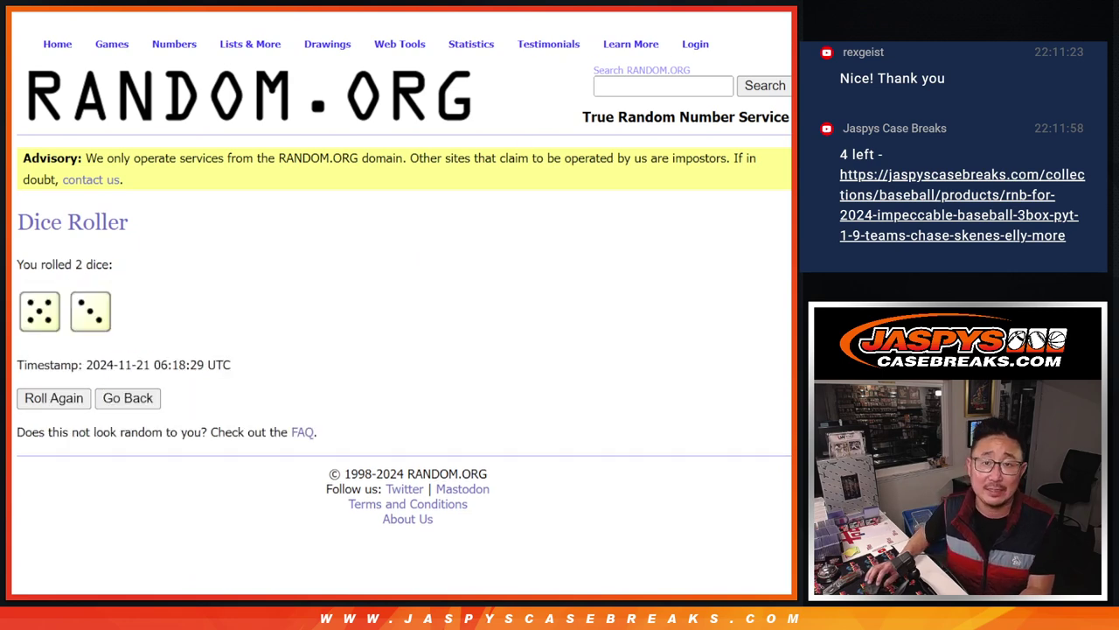
key(ctrl+Tab)
Randomize the 13-name list 8 times and highlight the top two names
scroll(487, 370, down, 1)
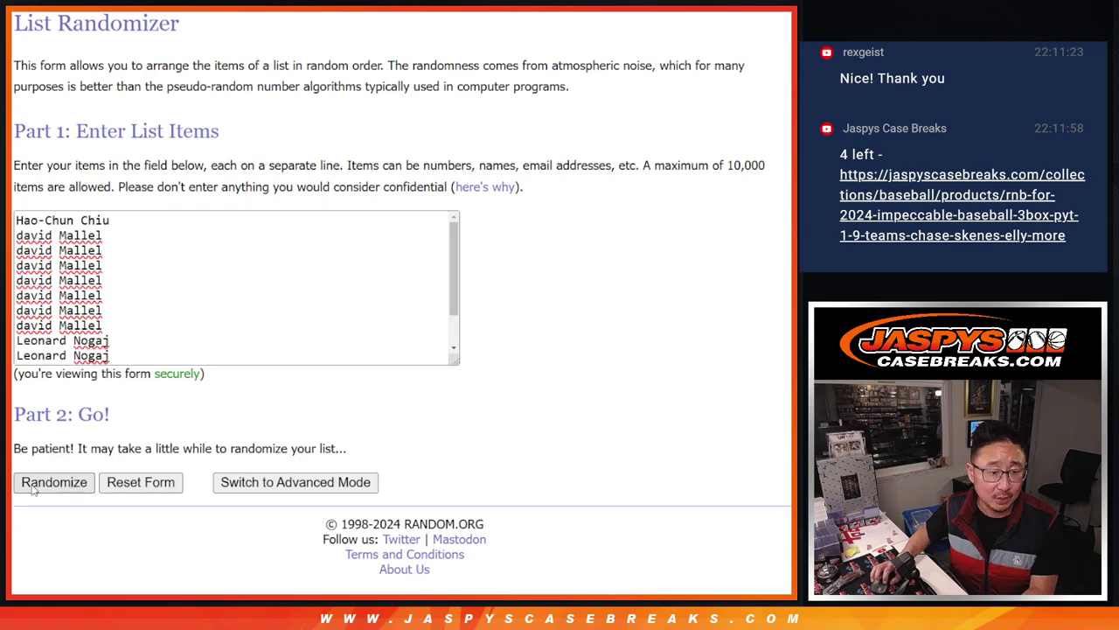
click(35, 490)
click(35, 487)
click(35, 488)
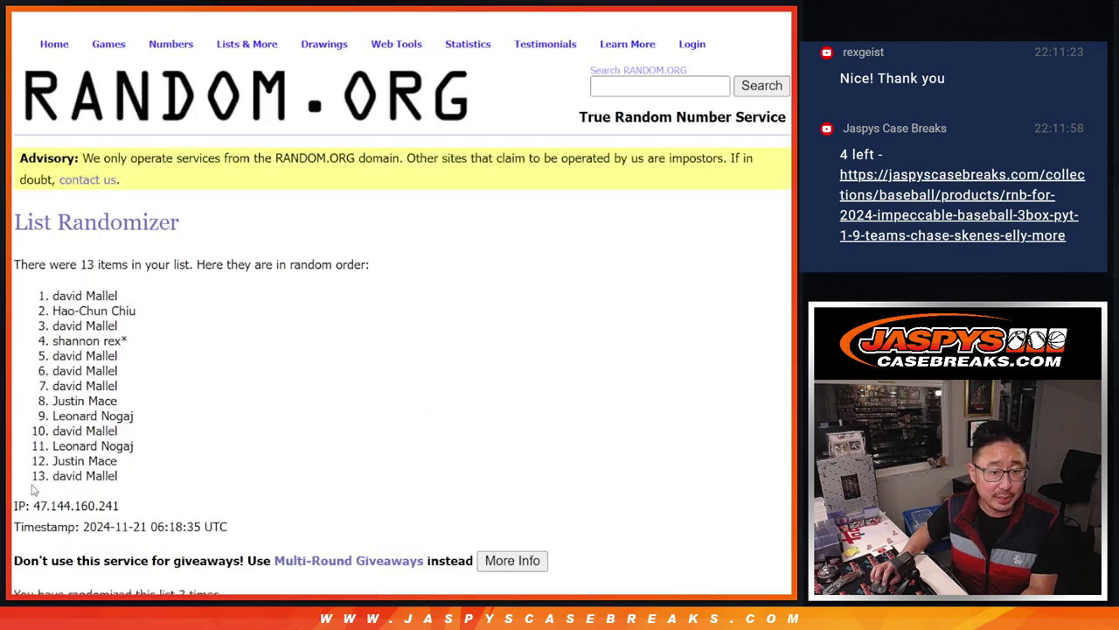
click(33, 487)
click(33, 486)
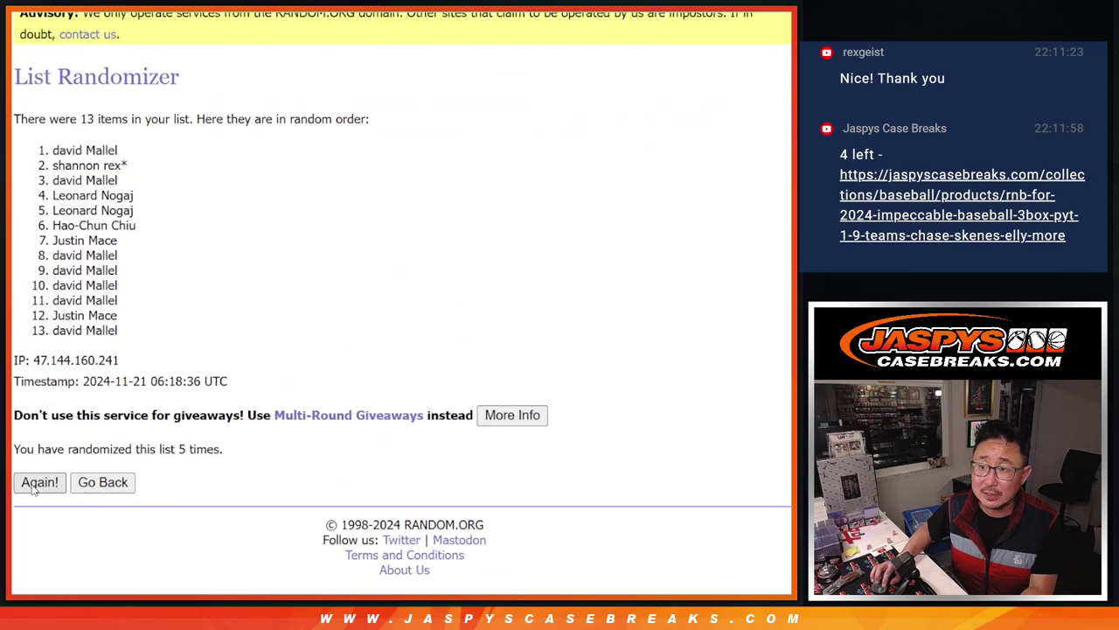
click(33, 486)
click(33, 486)
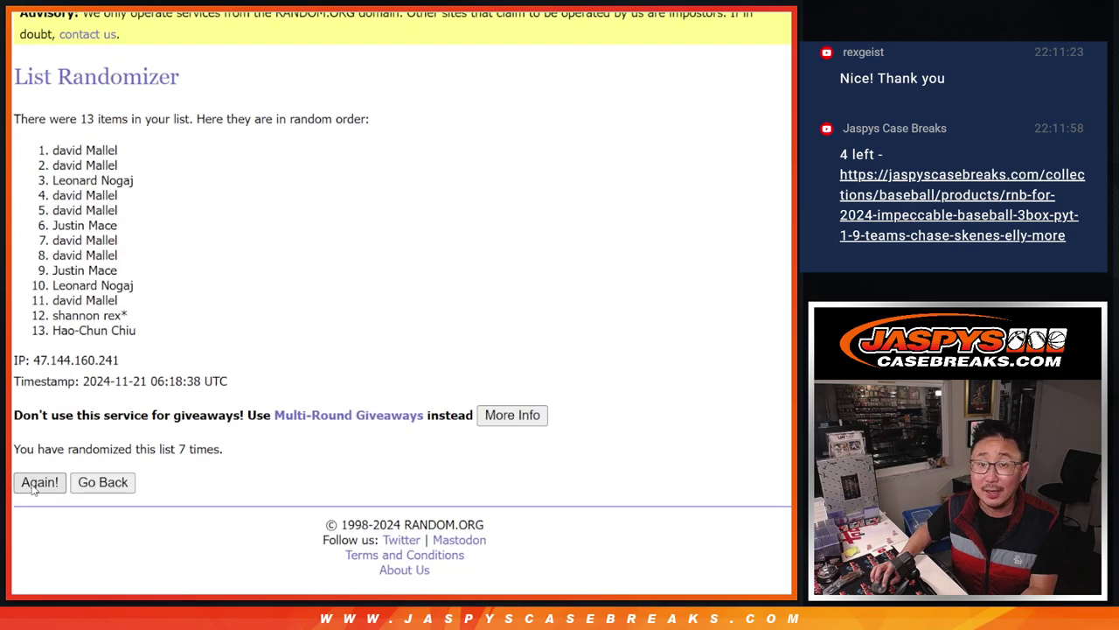
key(F5)
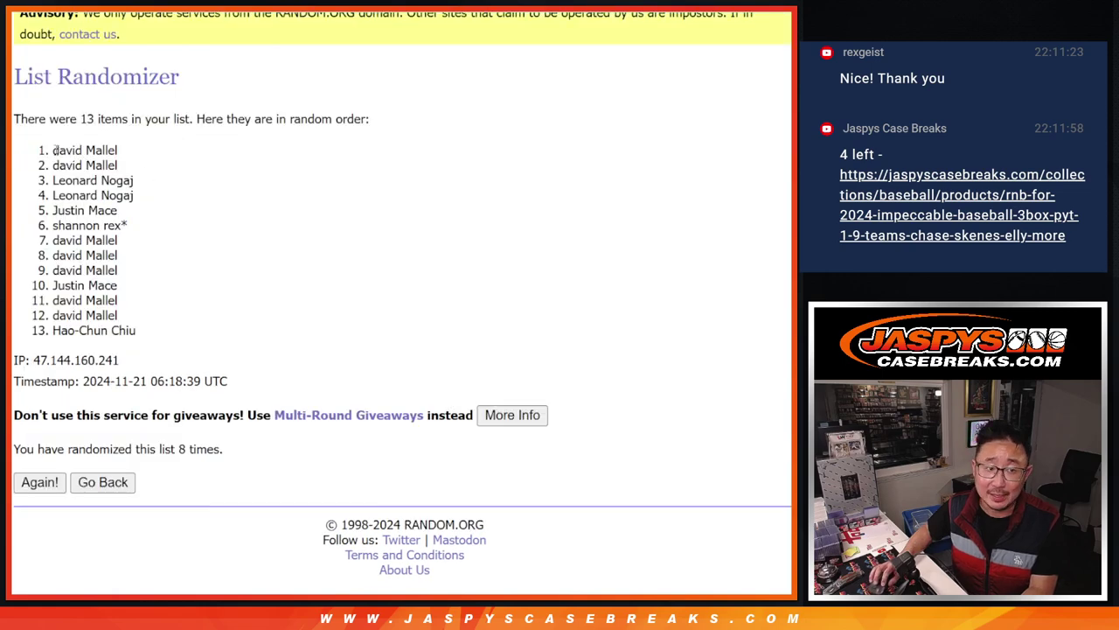
drag(55, 150, 138, 169)
key(ctrl+c)
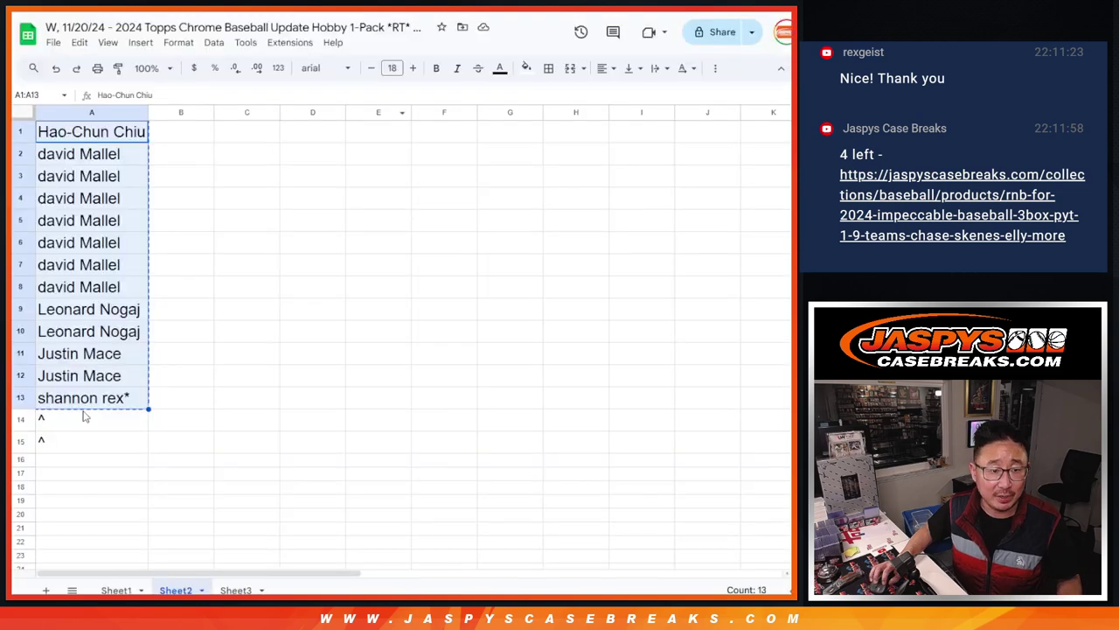
Paste the top two names into A14:A15, enlarge their font, and append ^ to each
click(84, 416)
key(ctrl+v)
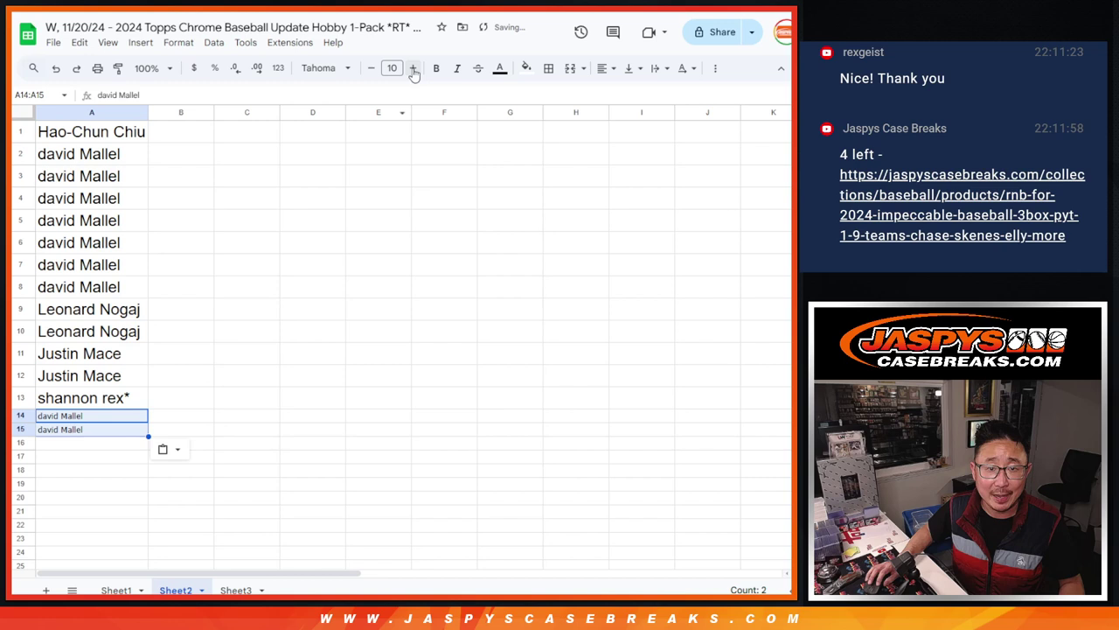
click(412, 69)
click(413, 69)
double_click(126, 418)
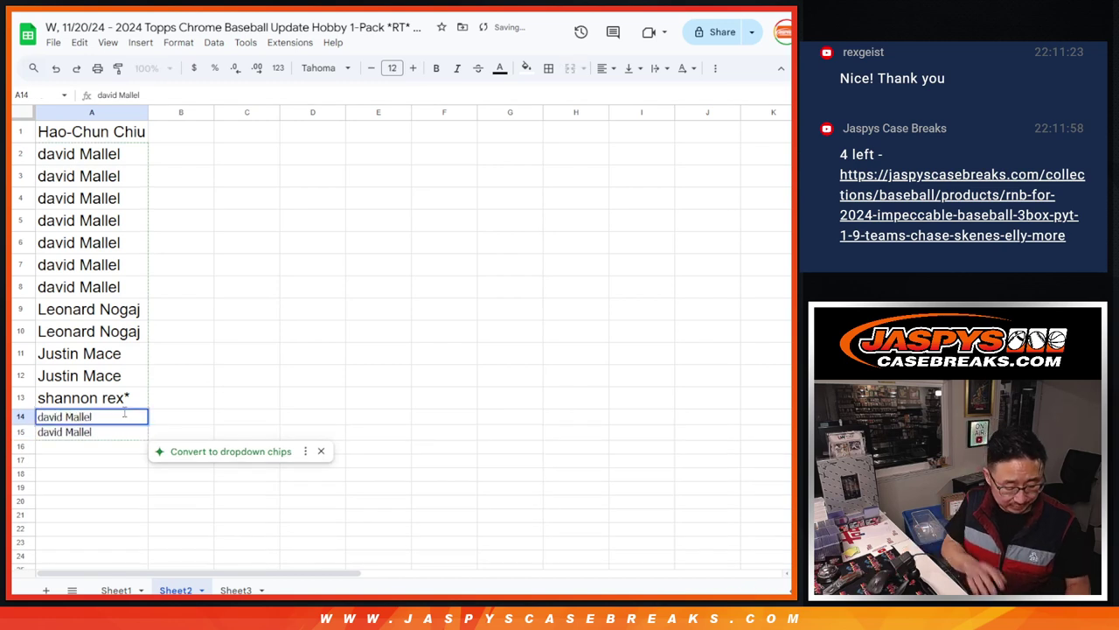
text(^)
key(Return)
key(Return)
text(^)
key(Return)
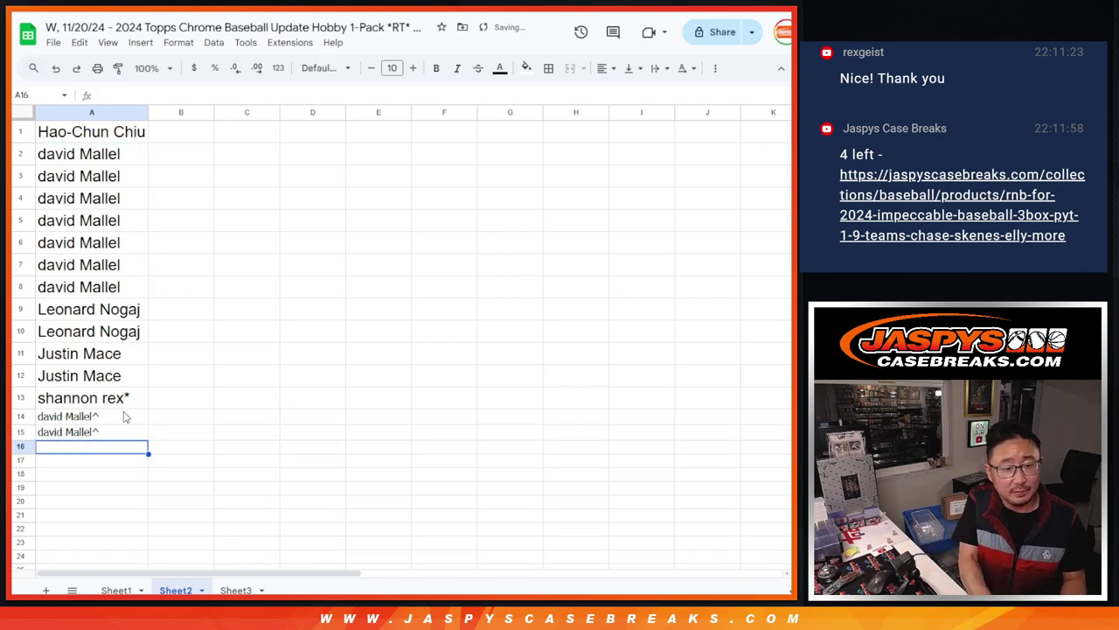
Copy all 15 names in A1:A15 and paste them into RANDOM.ORG's list box
drag(125, 136, 122, 434)
key(ctrl+c)
click(119, 590)
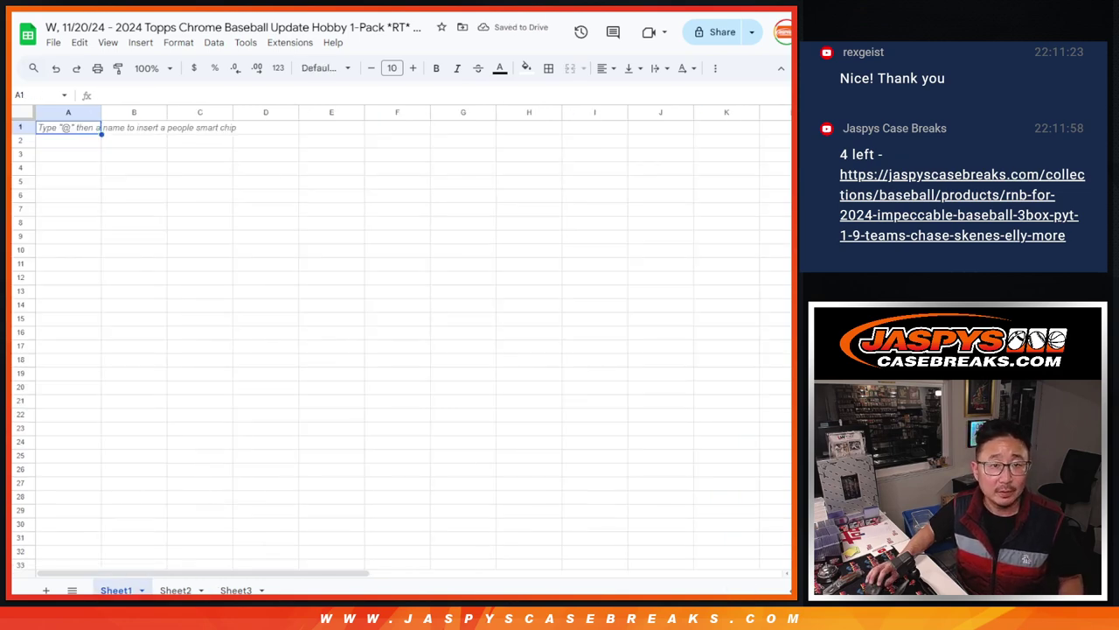
key(ctrl+Tab)
click(305, 440)
key(ctrl+v)
scroll(517, 379, down, 2)
Paste the 15 names again to make a 30-name list, and roll two dice
drag(460, 360, 458, 532)
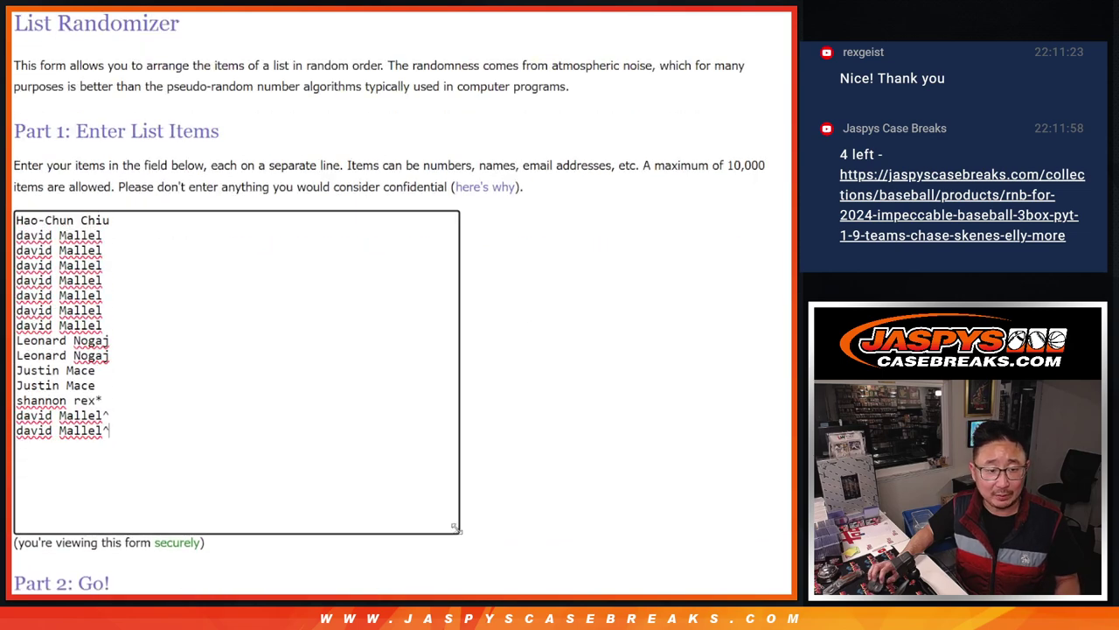
key(ctrl+a)
click(162, 429)
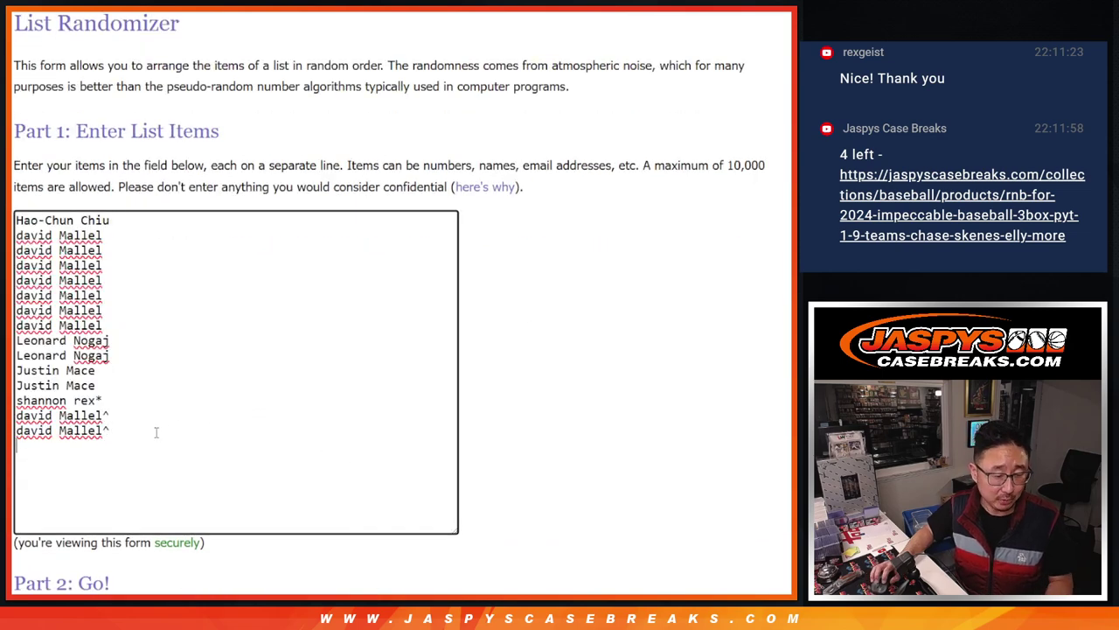
key(ctrl+v)
scroll(347, 392, up, 3)
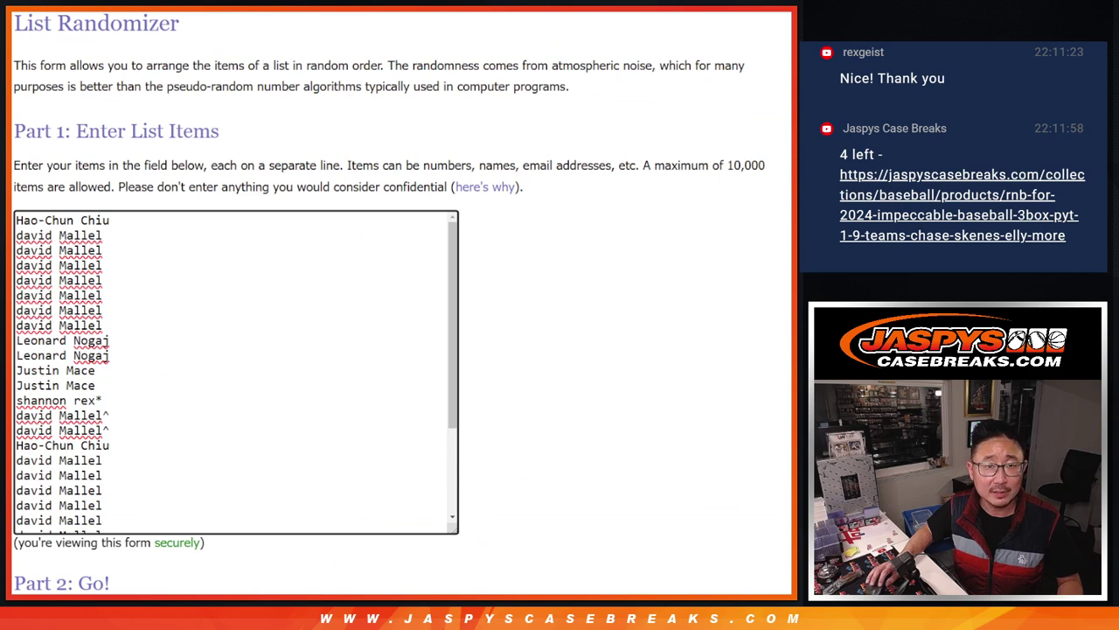
key(ctrl+Tab)
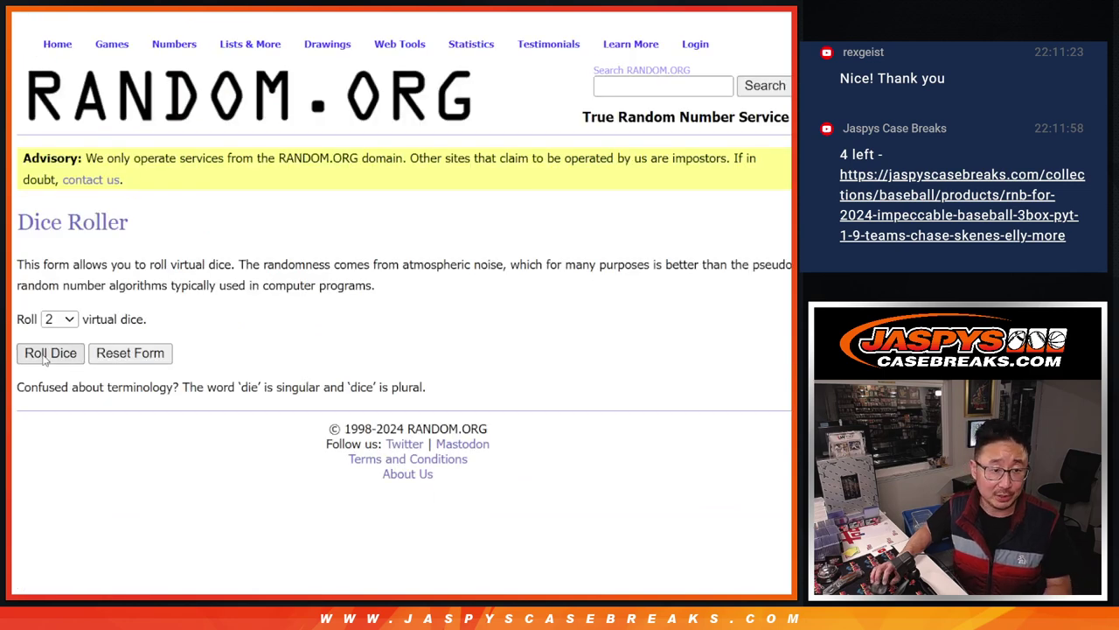
click(48, 353)
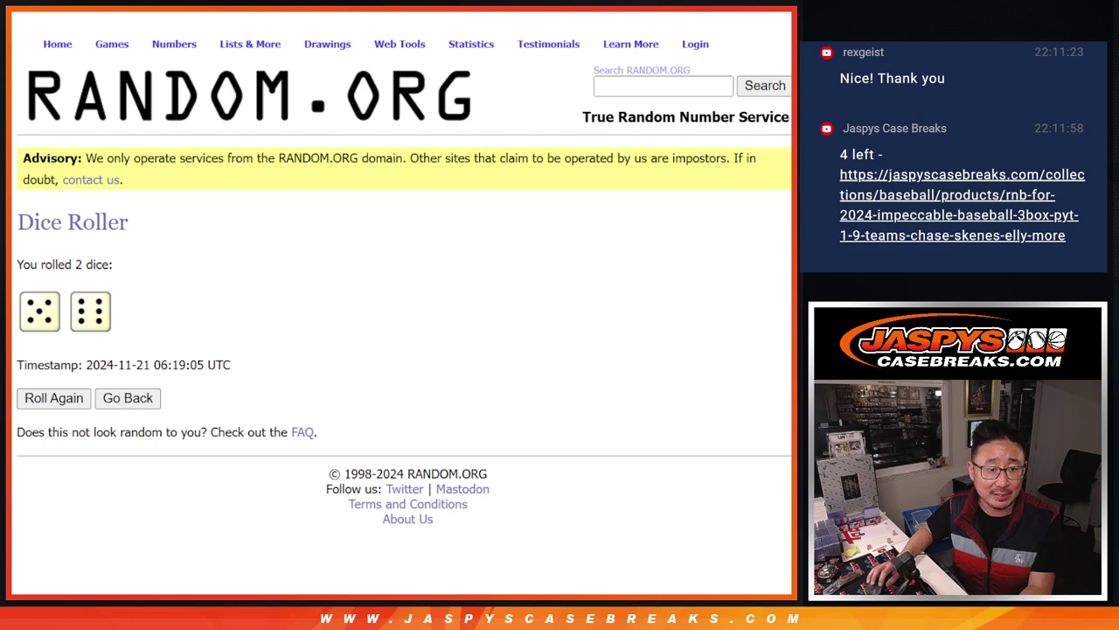
key(ctrl+Tab)
Randomize the 30-name buyer list 11 times
scroll(566, 254, down, 3)
click(26, 488)
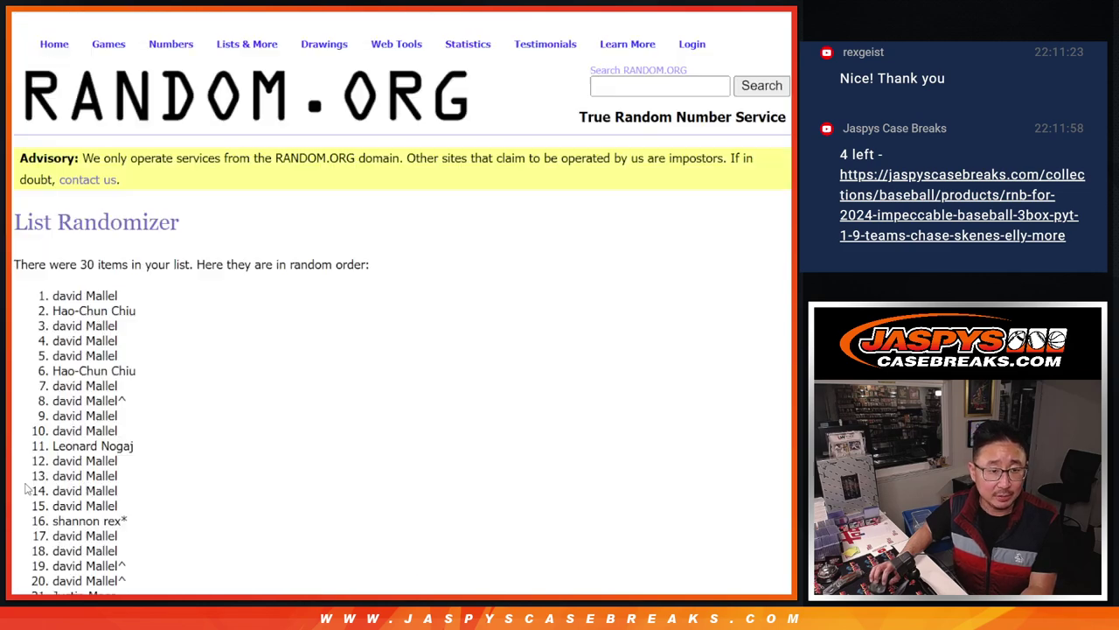
scroll(27, 490, down, 4)
click(28, 486)
click(28, 486)
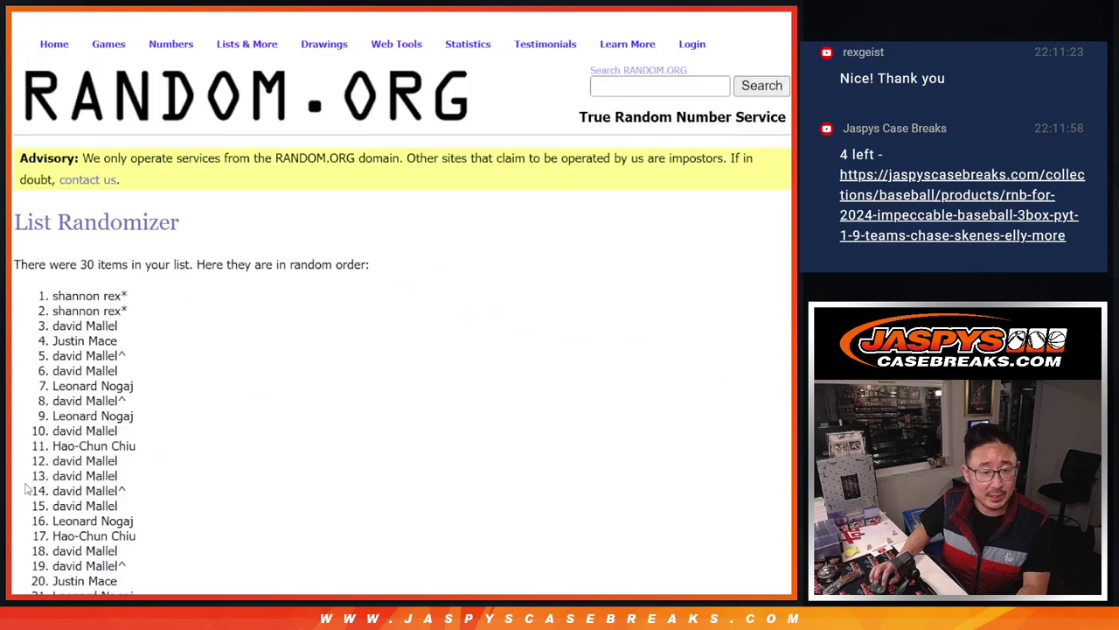
click(28, 486)
click(28, 486)
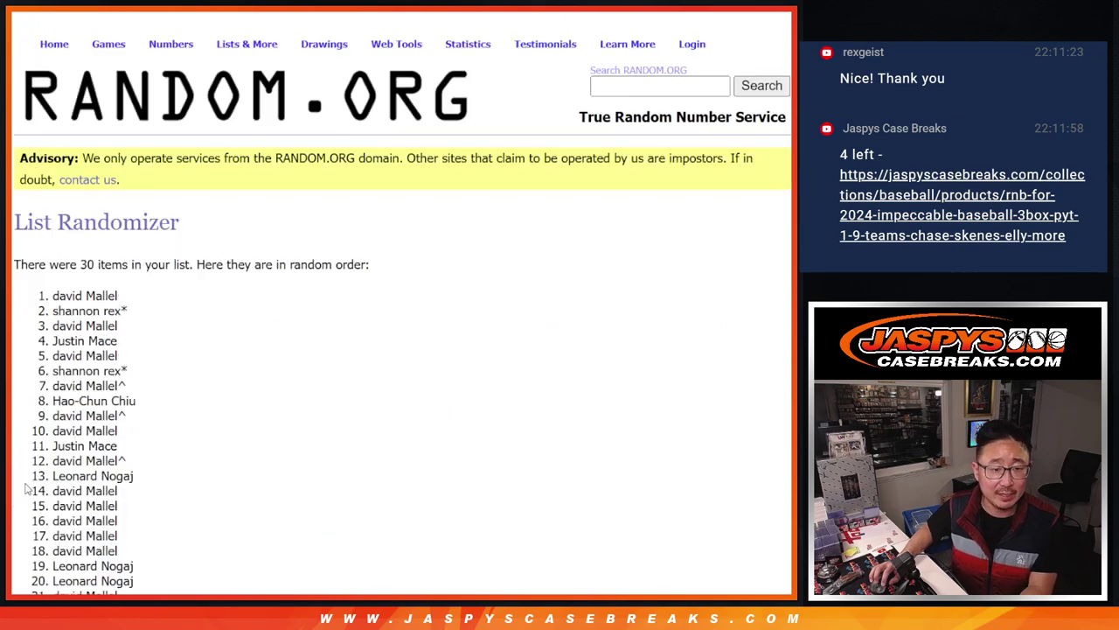
click(28, 486)
click(28, 486)
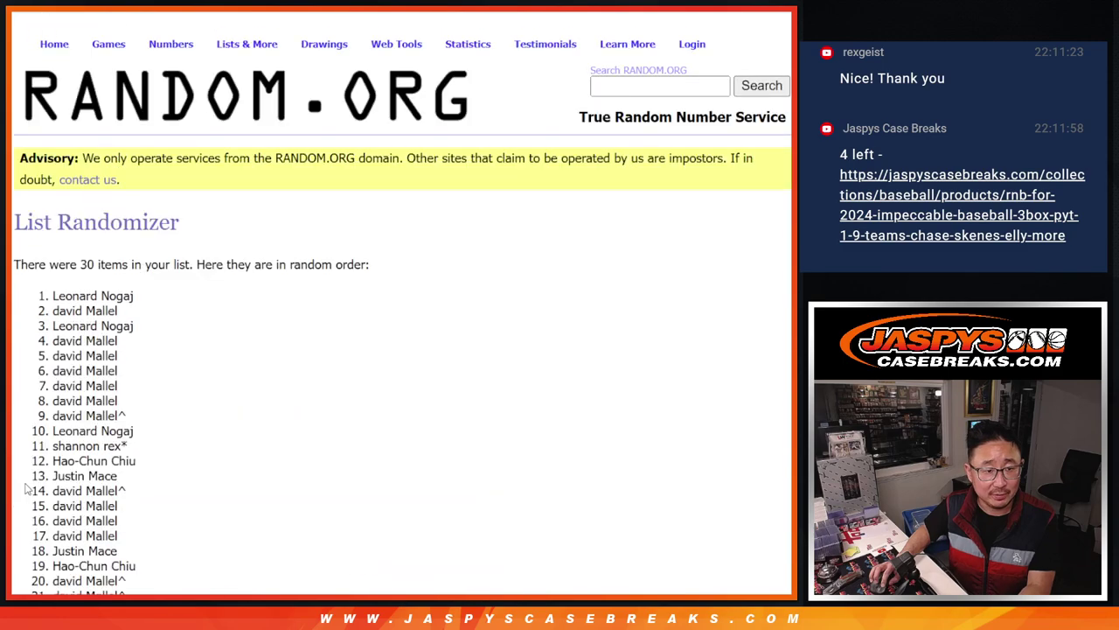
click(28, 486)
click(28, 488)
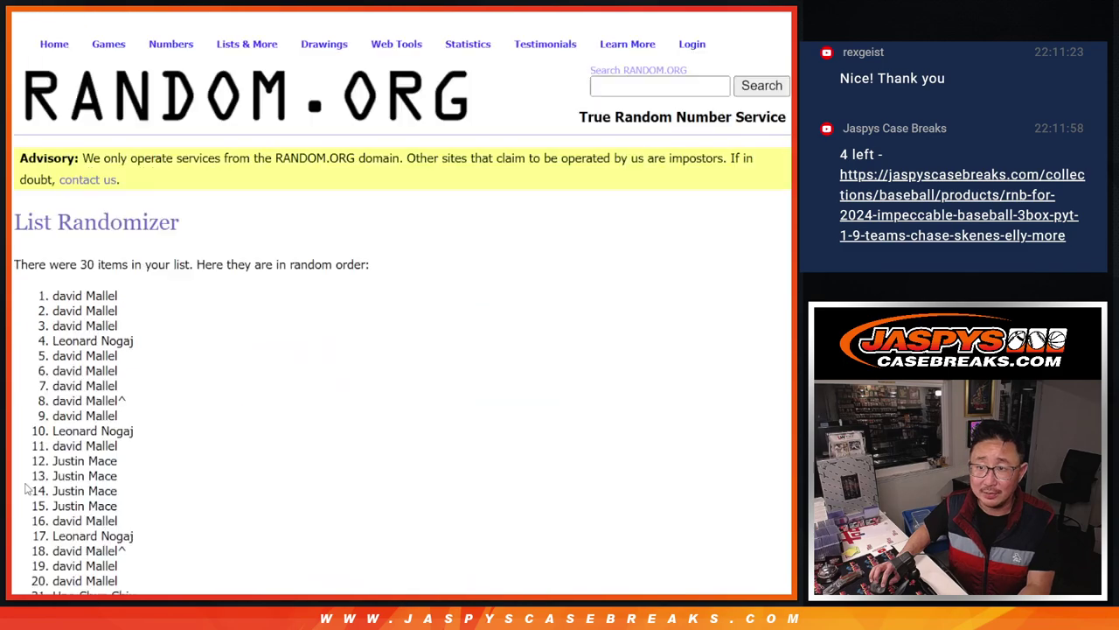
click(28, 488)
click(28, 486)
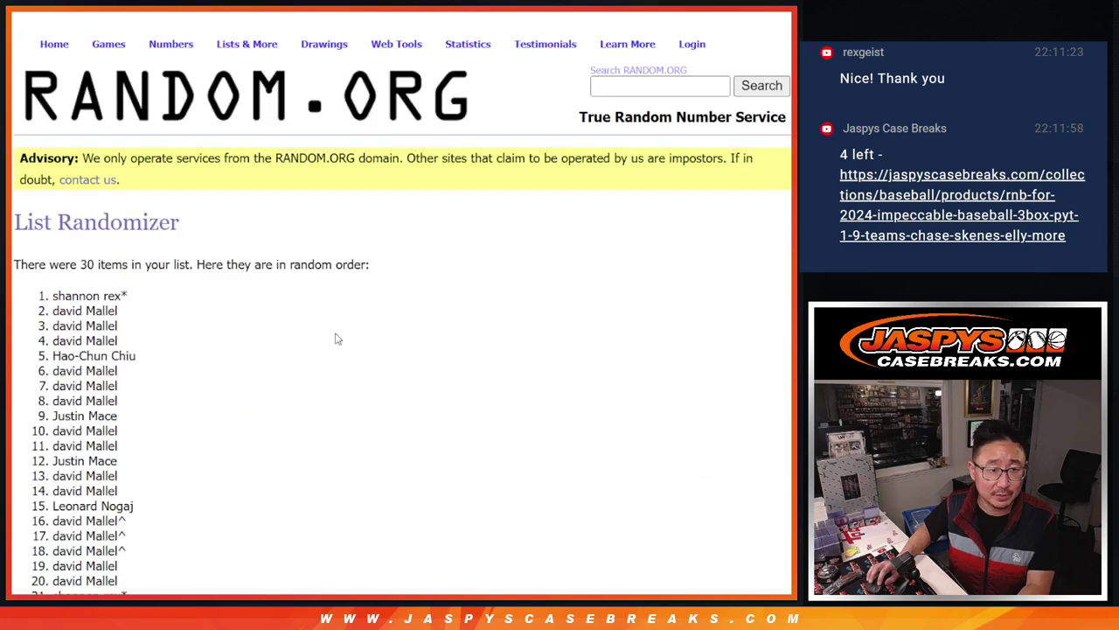
scroll(232, 357, up, 1)
scroll(231, 356, up, 1)
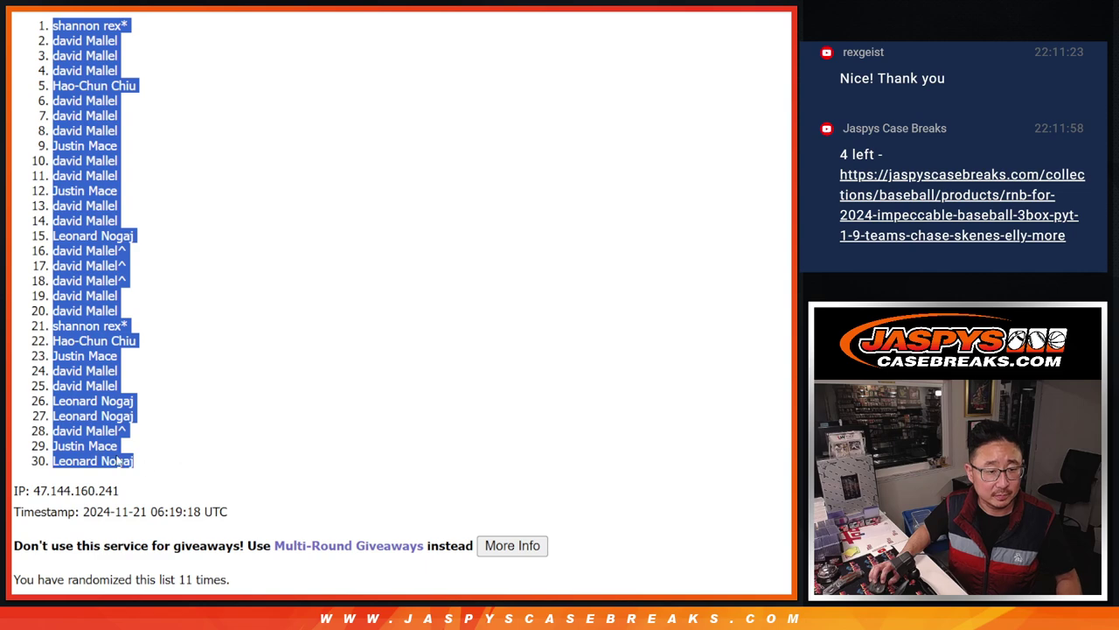
Shuffle the 30 MLB teams 11 times and select the result, Minnesota Twins through Chicago Cubs
key(alt+Tab)
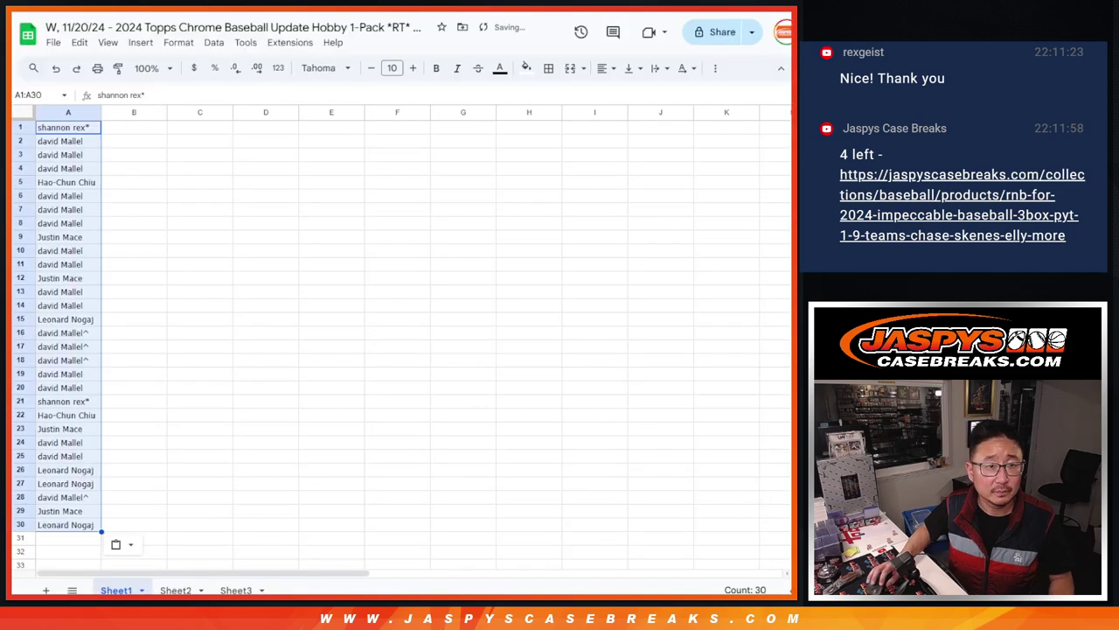
key(alt+Tab)
key(ctrl+Tab)
scroll(77, 443, down, 3)
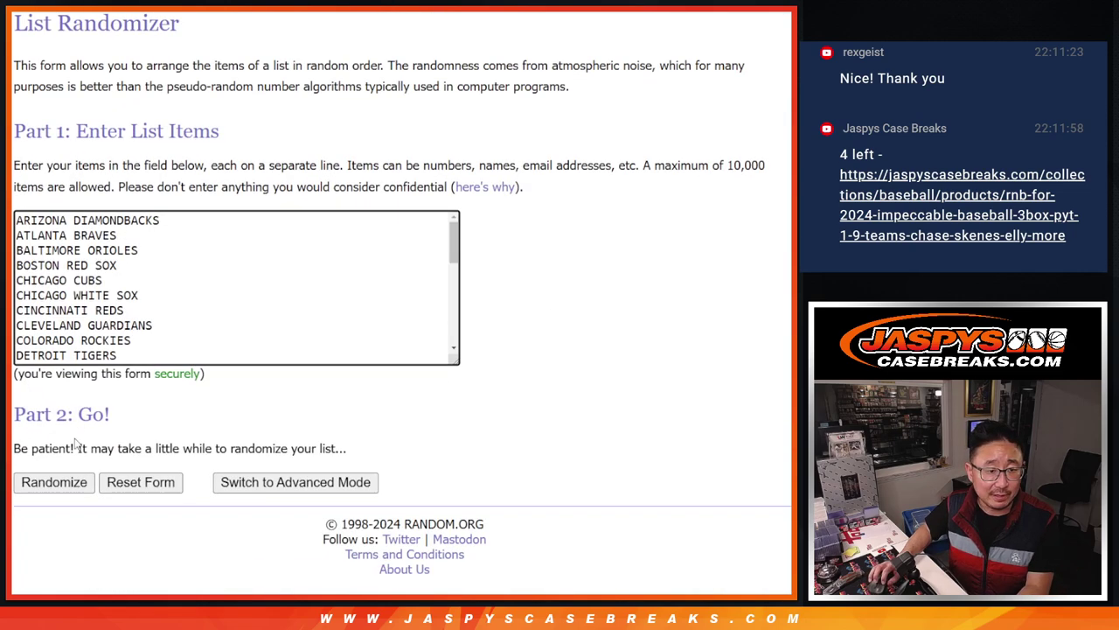
click(39, 491)
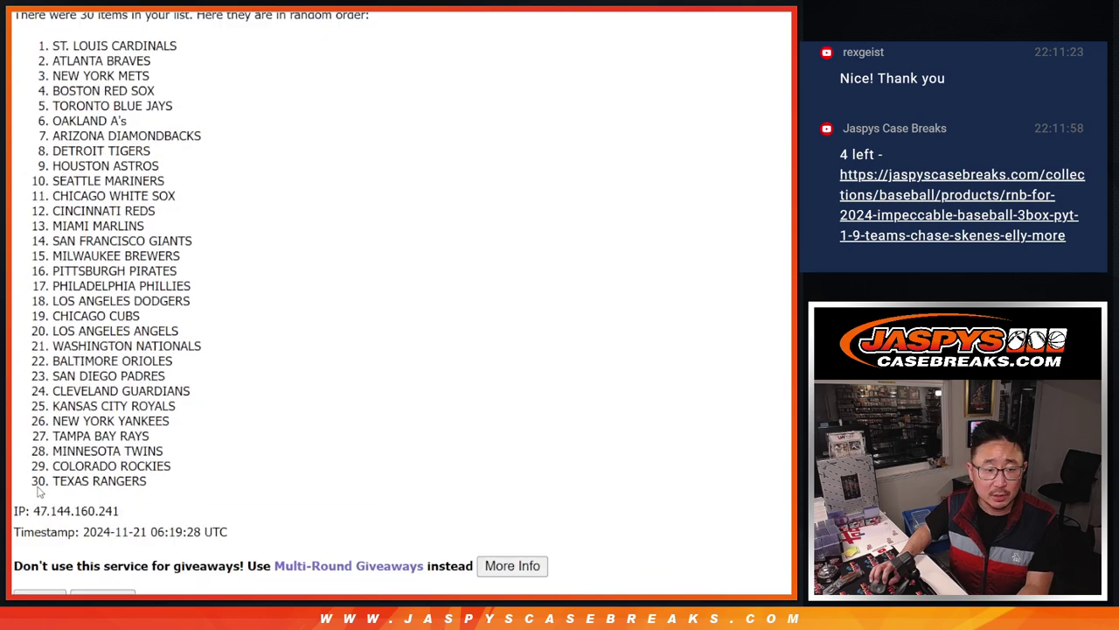
click(39, 490)
click(39, 490)
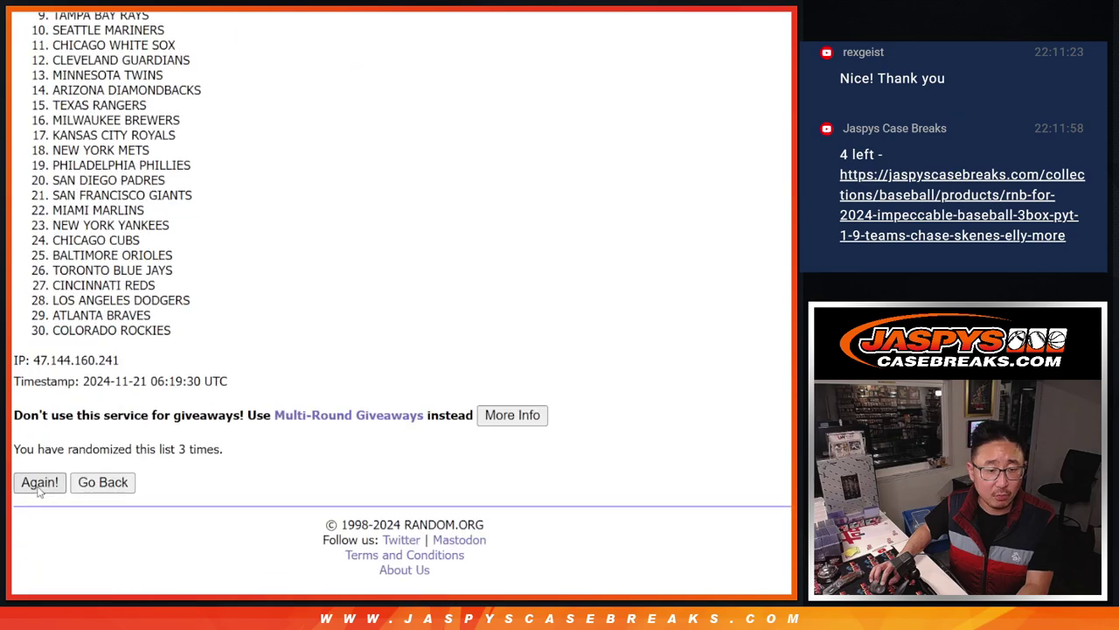
click(39, 491)
click(40, 491)
click(40, 491)
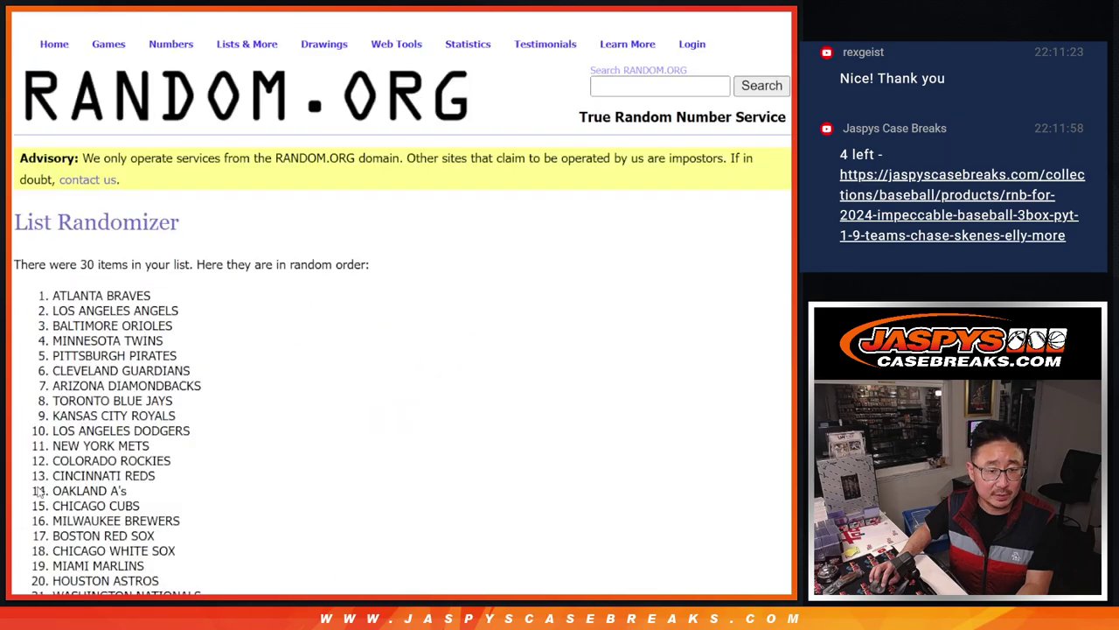
click(39, 491)
click(39, 490)
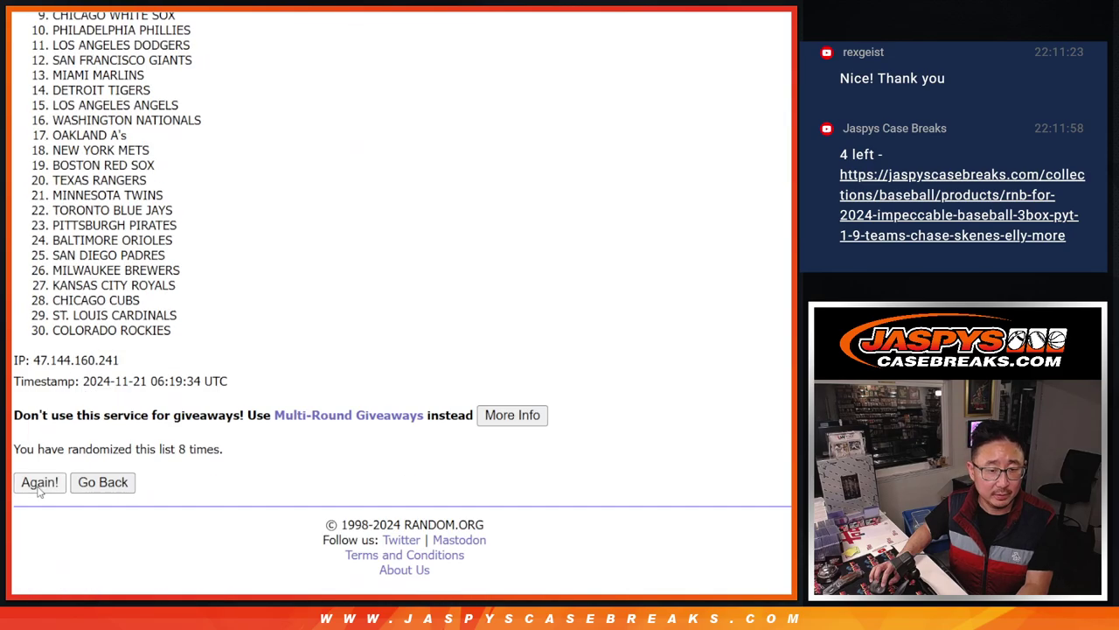
click(39, 491)
click(39, 491)
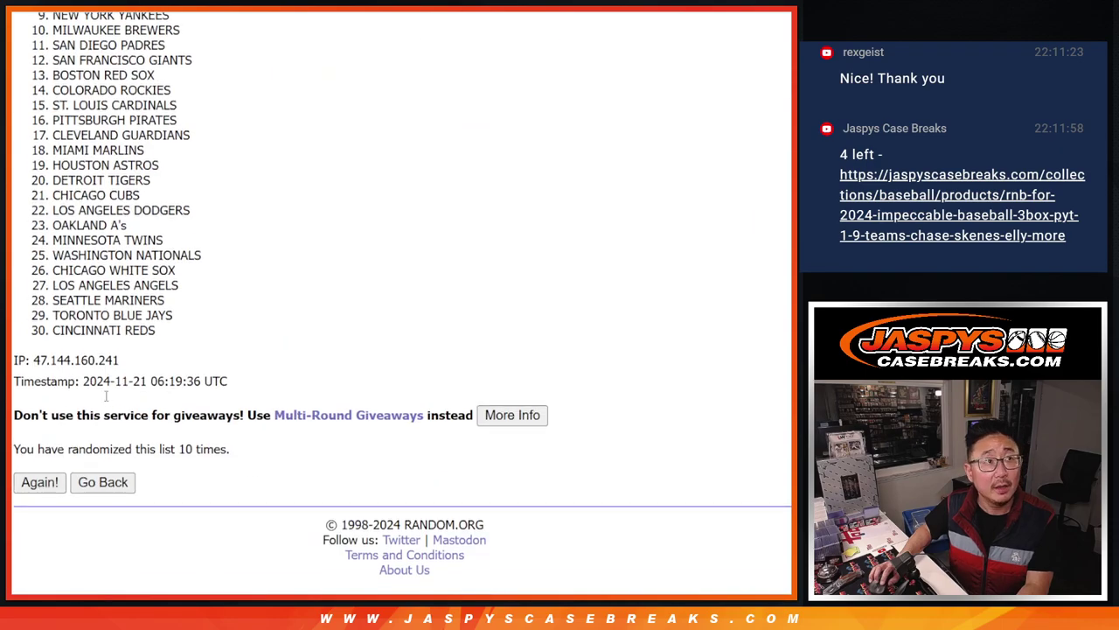
click(39, 490)
scroll(224, 382, up, 2)
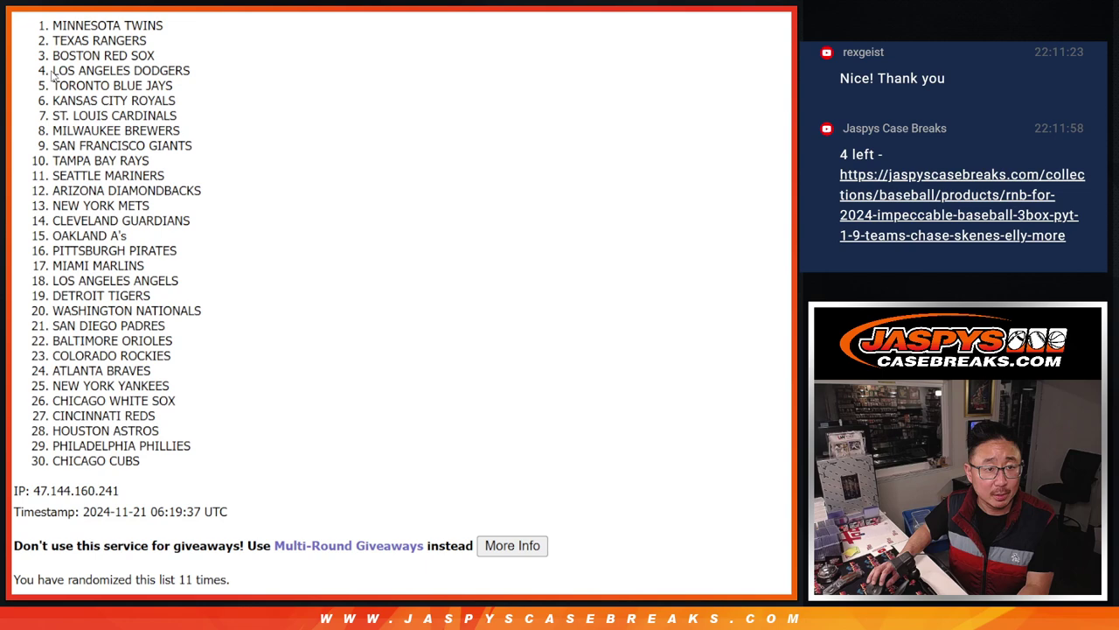
drag(53, 25, 151, 468)
key(ctrl+c)
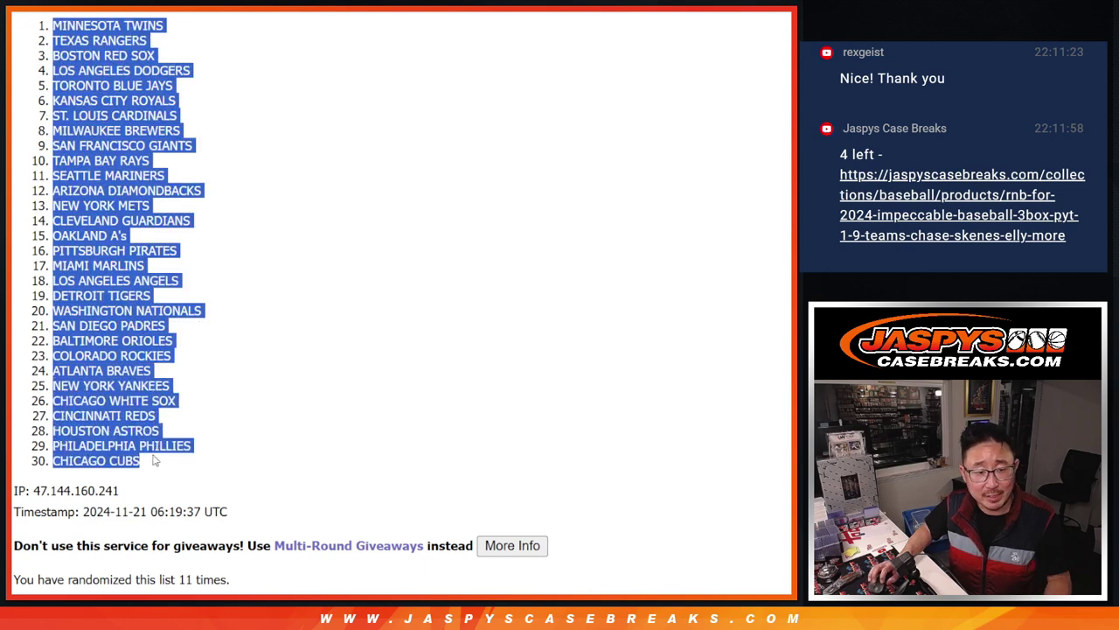
Paste the shuffled team names into column B starting at B1
key(alt+Tab)
click(162, 128)
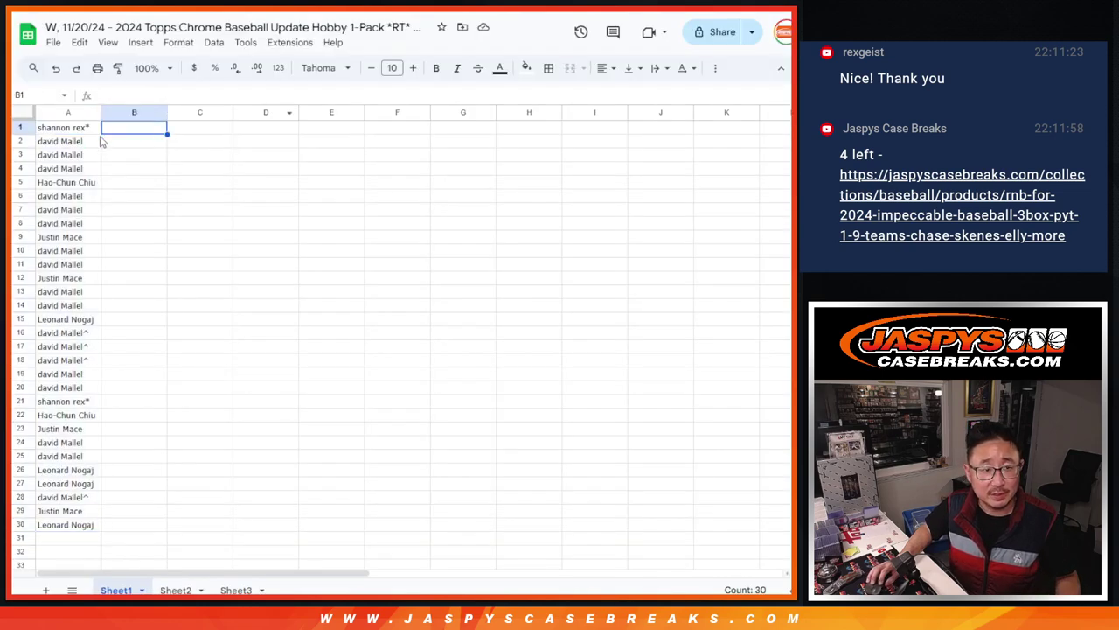
key(ctrl+v)
Set all text on the sheet to Aleo font, size 12
key(ctrl+a)
click(331, 70)
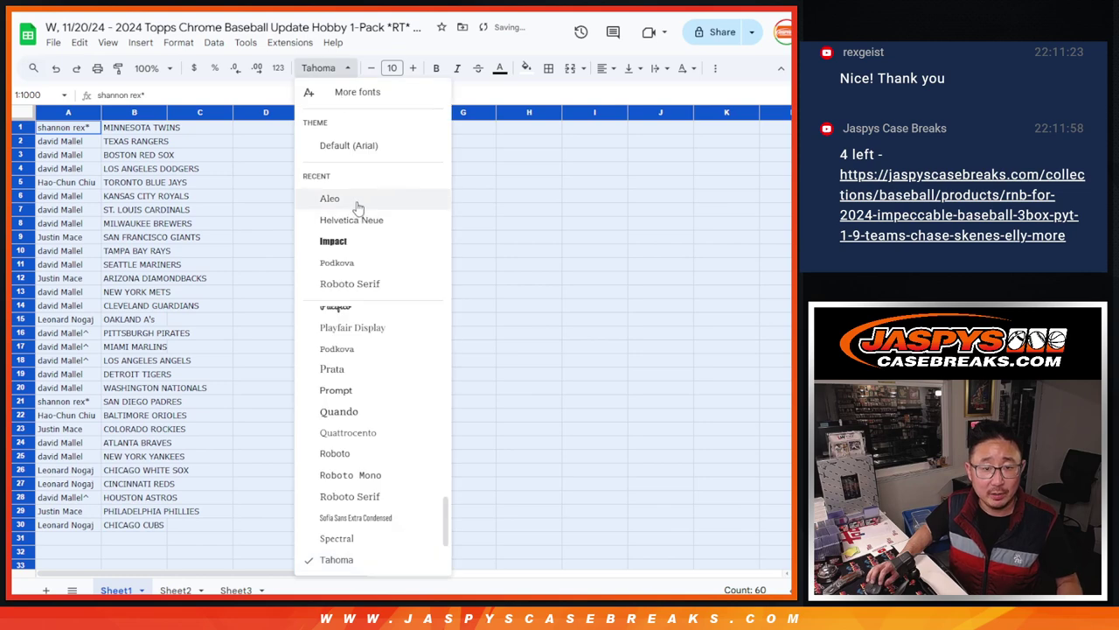
click(332, 198)
click(392, 69)
text(12)
key(Return)
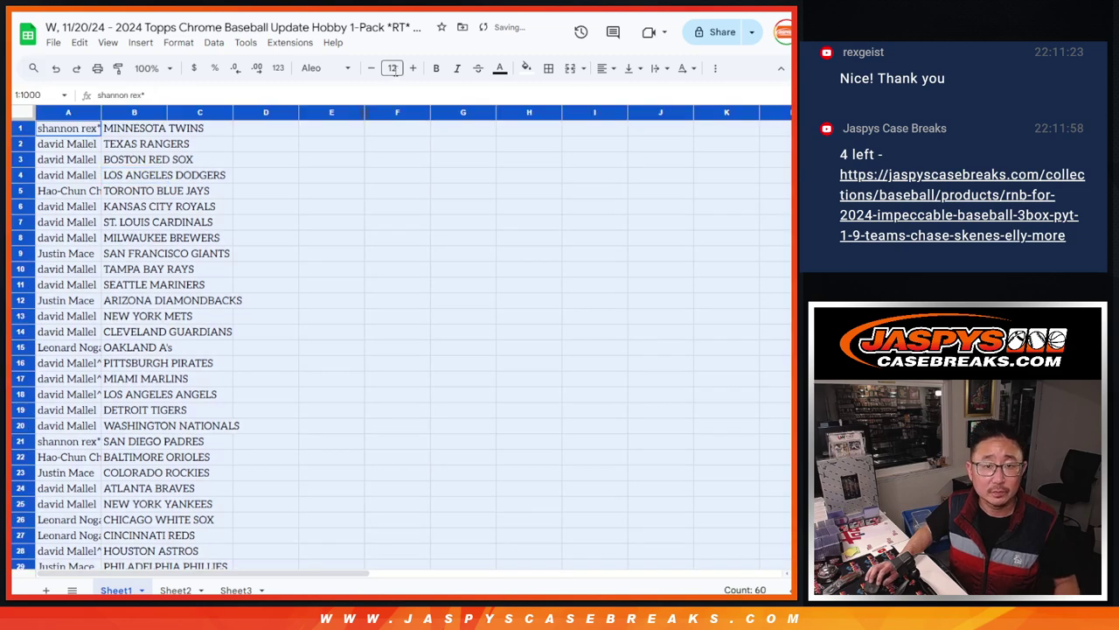
click(395, 70)
key(Escape)
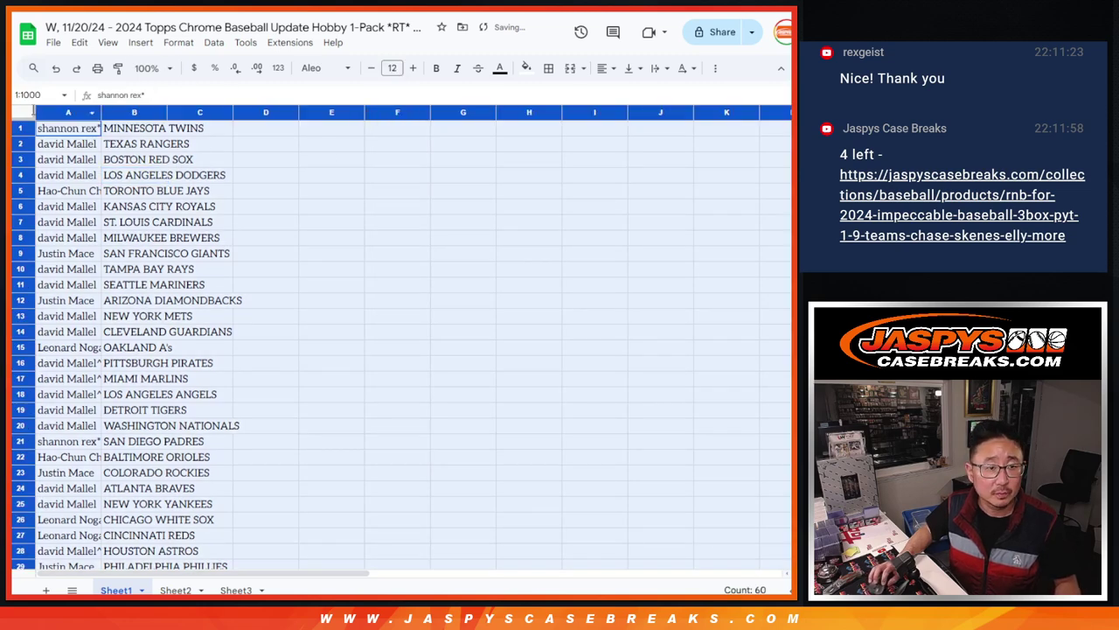
Widen column A and review the pairs in rows 1-30 at 150% zoom, then return to 90%
drag(104, 112, 114, 112)
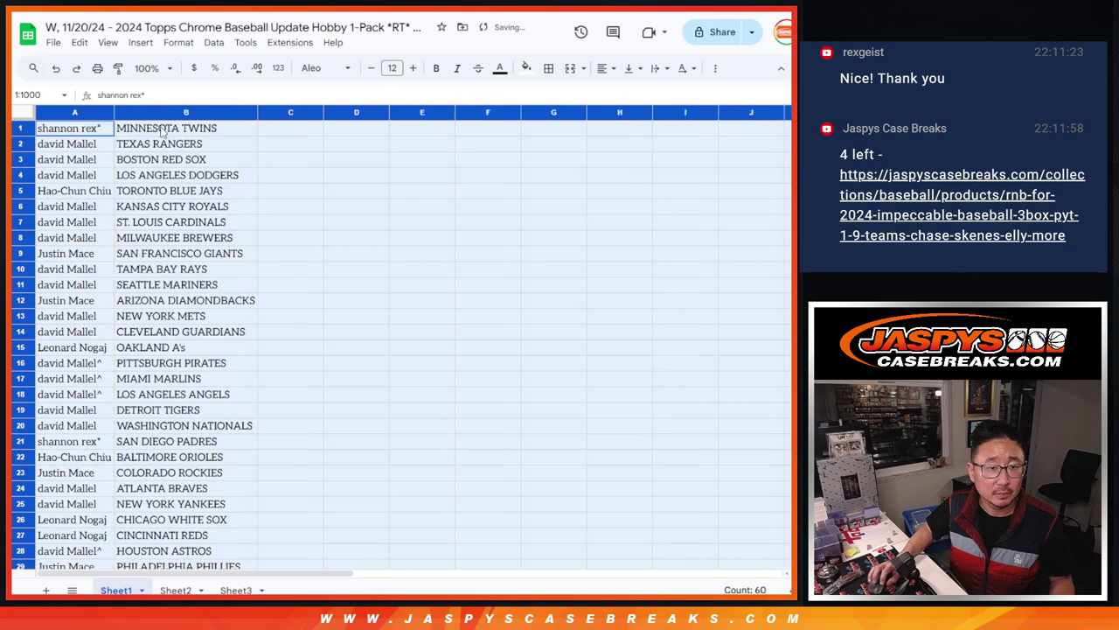
click(149, 68)
click(148, 194)
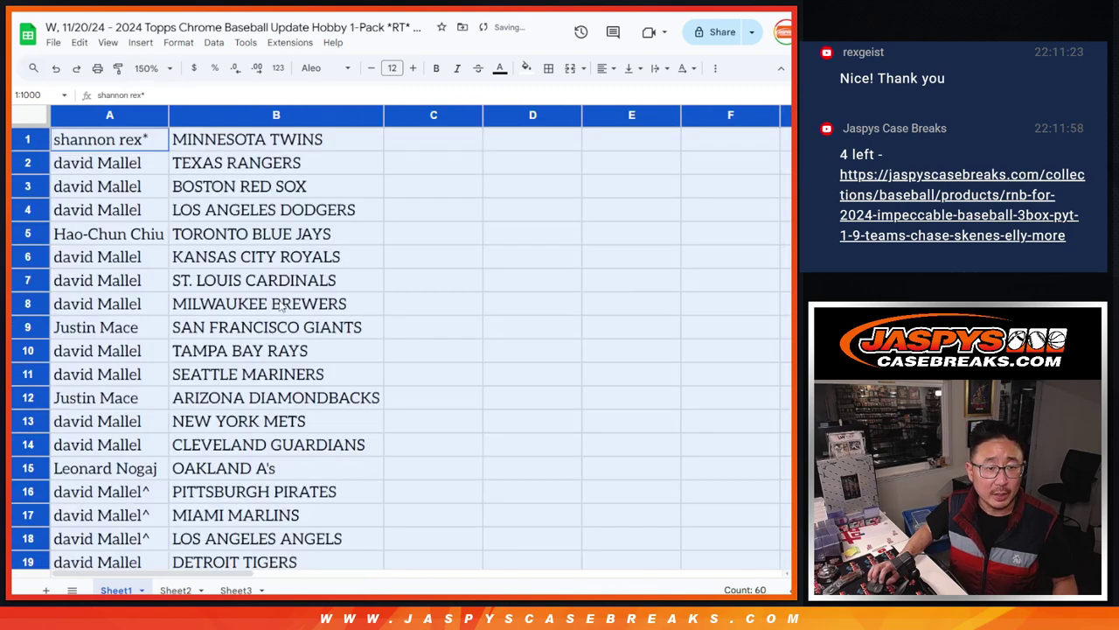
shift+click(274, 448)
shift+click(270, 472)
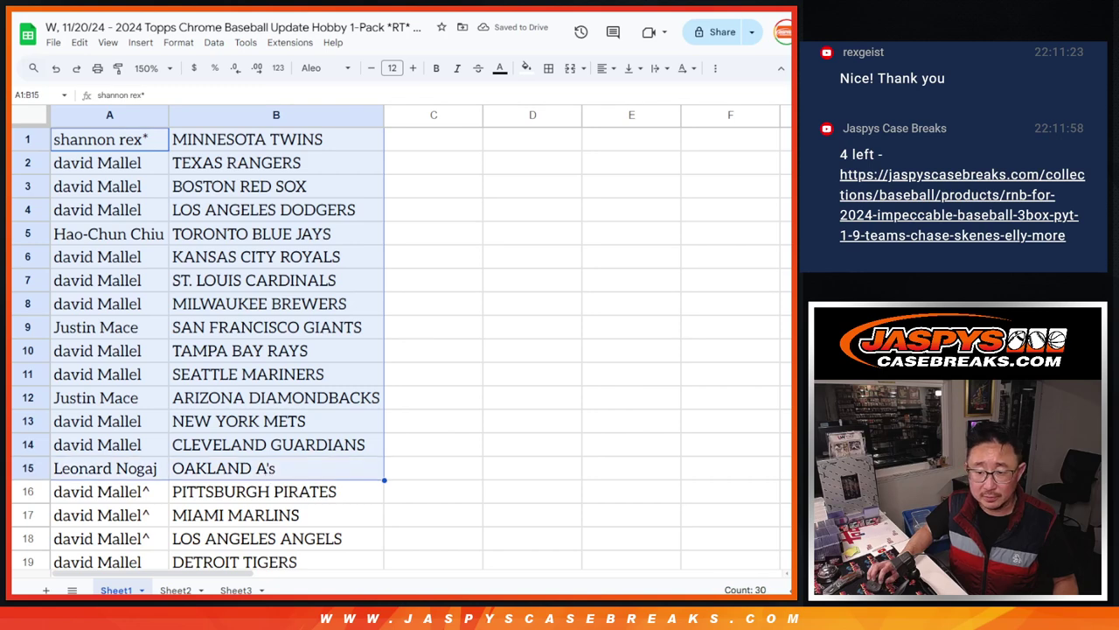
scroll(133, 180, down, 5)
click(133, 180)
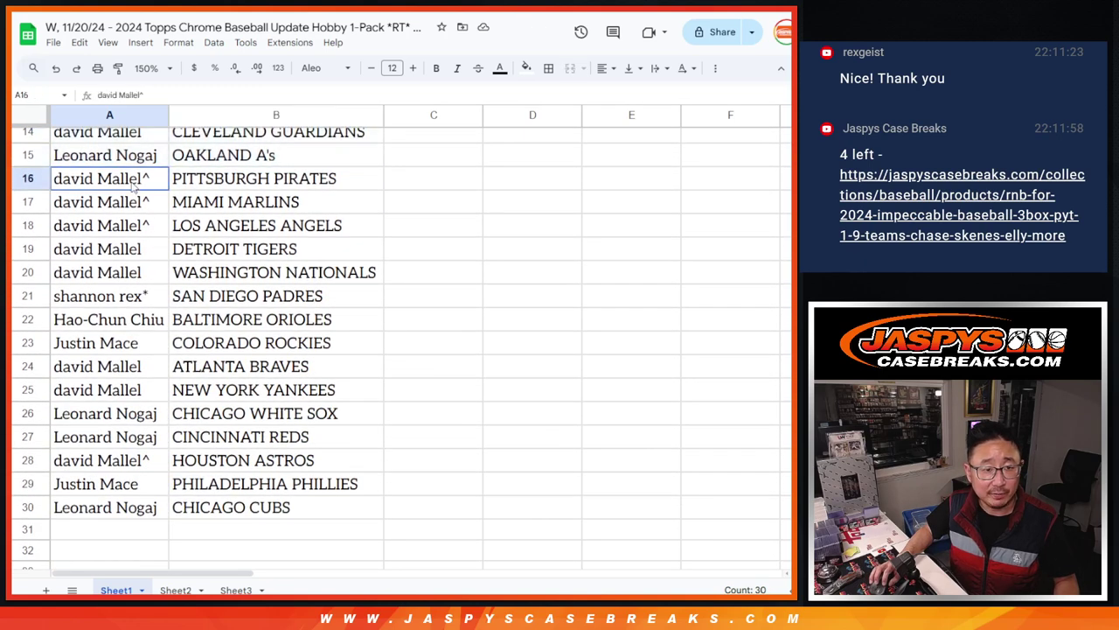
shift+click(234, 514)
scroll(269, 267, up, 5)
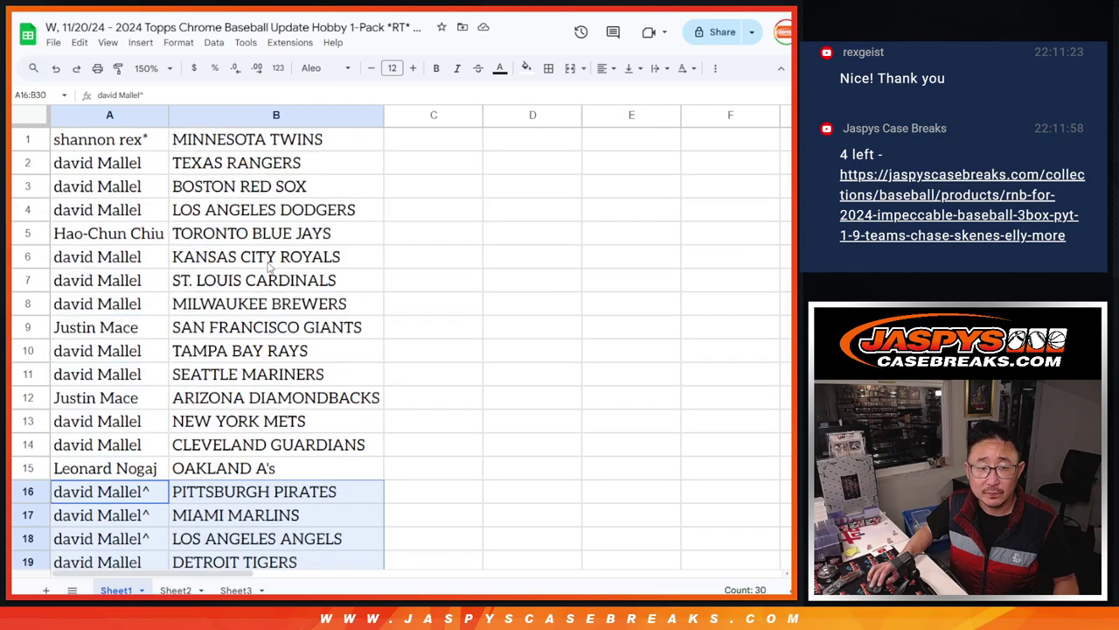
click(145, 68)
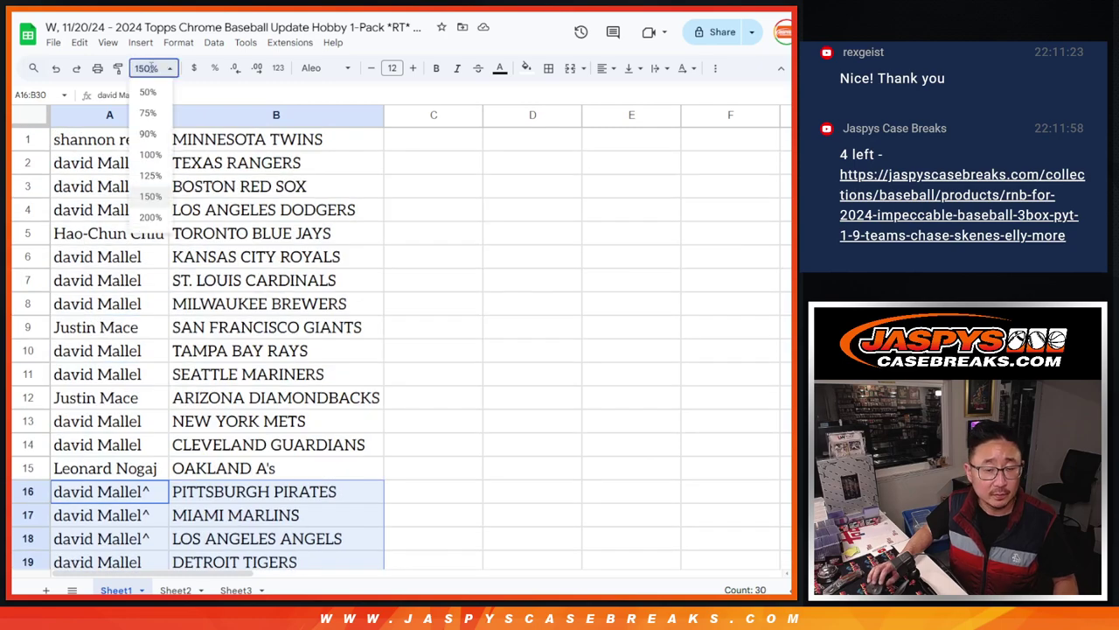
click(153, 138)
Sort the sheet A to Z by team, border every cell of A1:B30, and open print settings
right_click(153, 115)
click(283, 387)
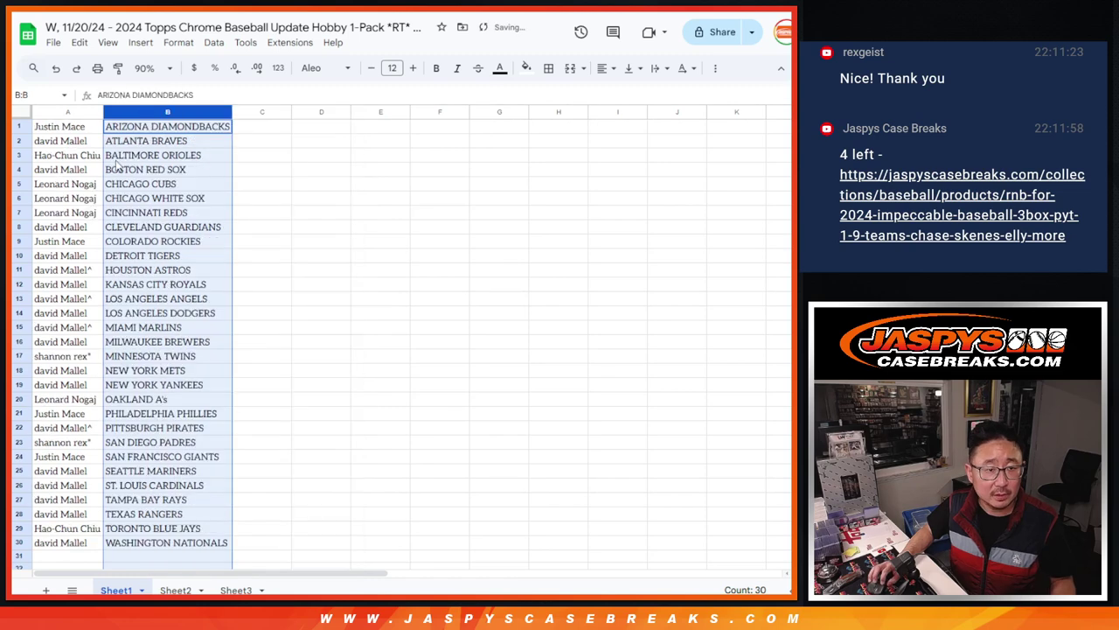
click(91, 129)
key(ctrl+a)
click(549, 67)
click(555, 96)
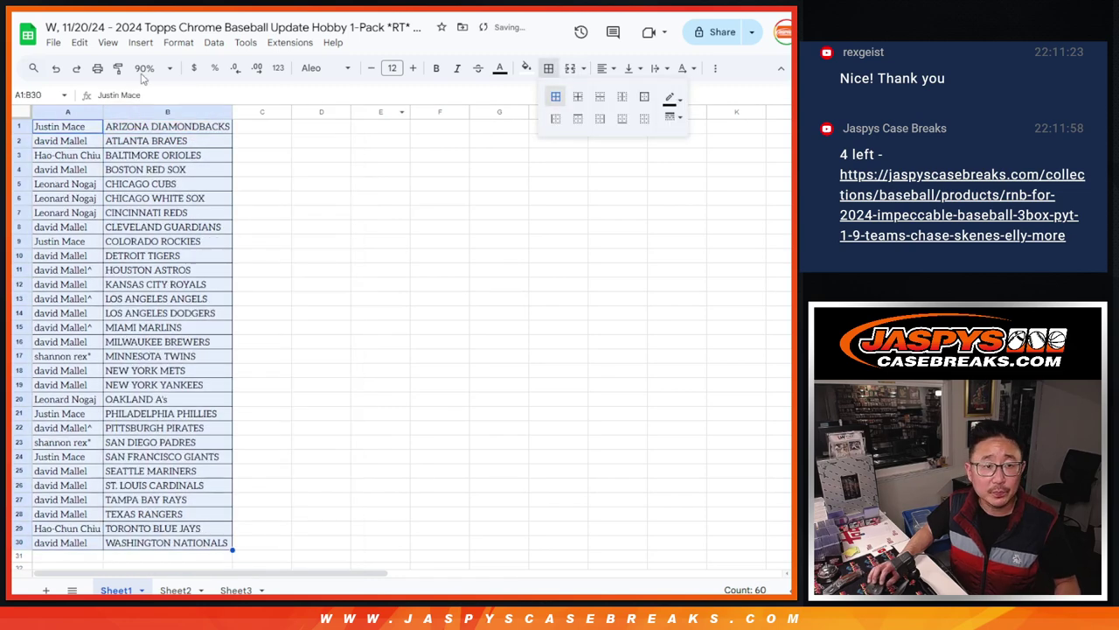
click(99, 70)
Print the sorted pairs with the workbook title included in the header
click(679, 398)
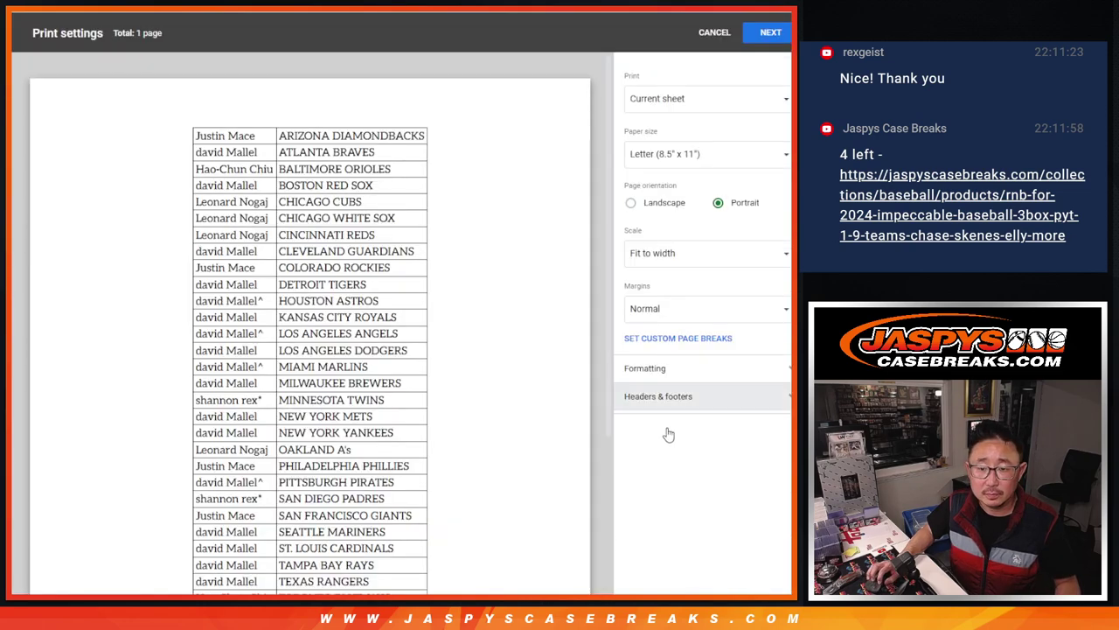
click(643, 454)
click(769, 33)
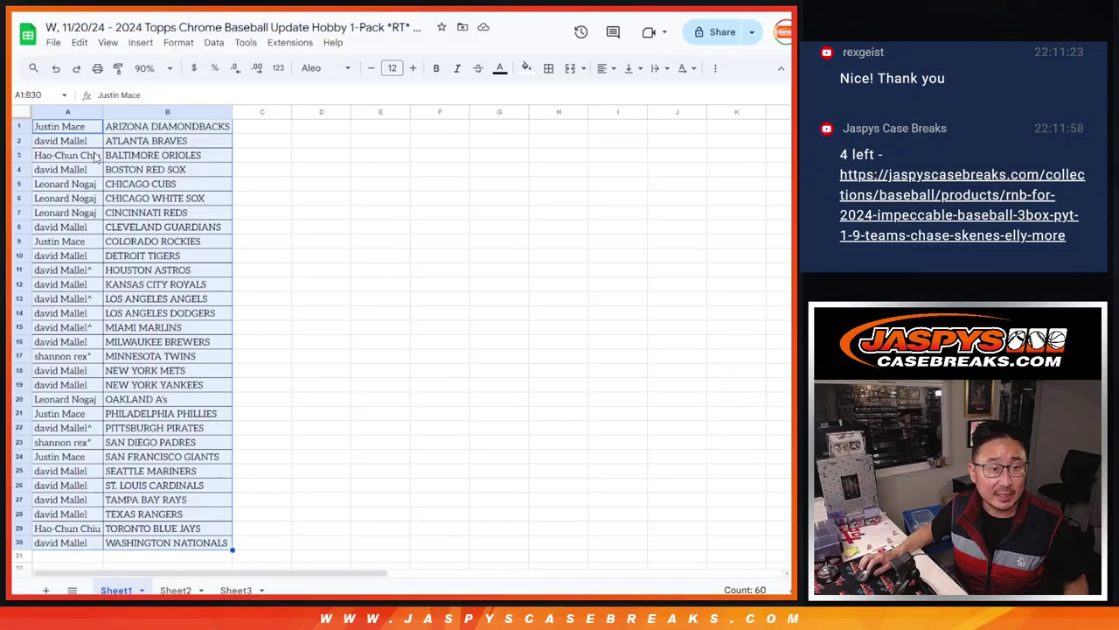
Select the buyer names in A1:A30, then view the 17 team abbreviations on Sheet3
click(78, 131)
shift+click(74, 543)
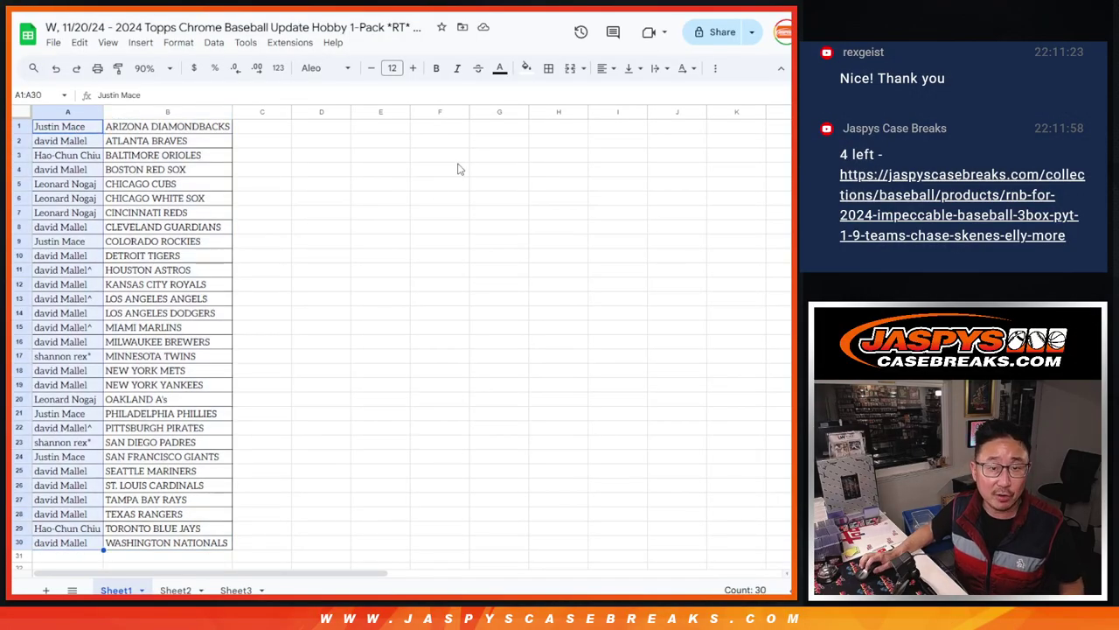
click(223, 590)
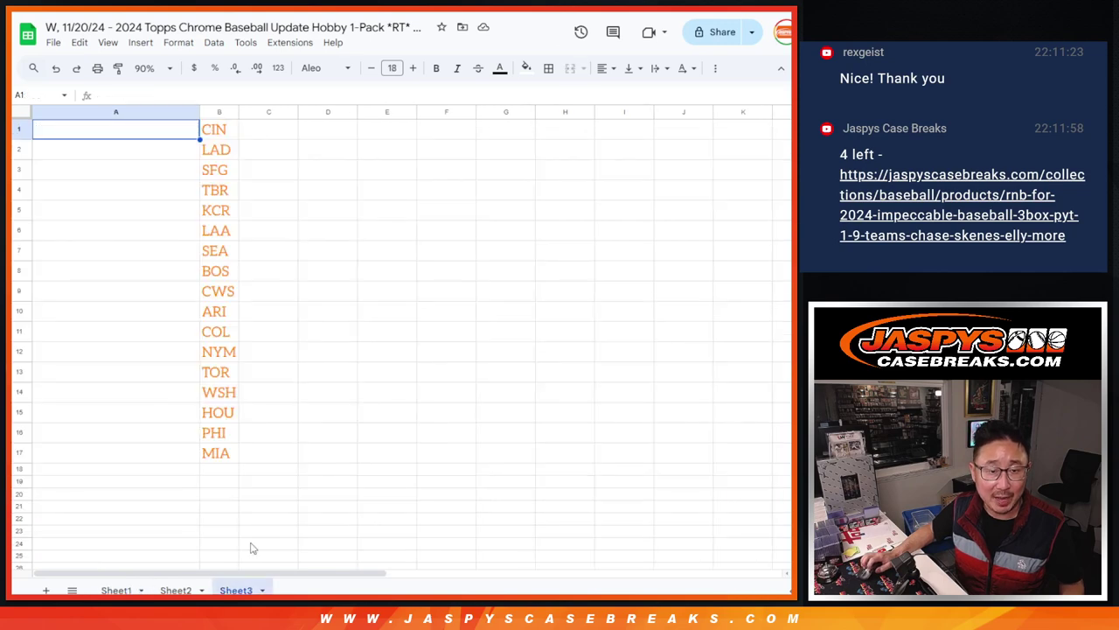
click(17, 452)
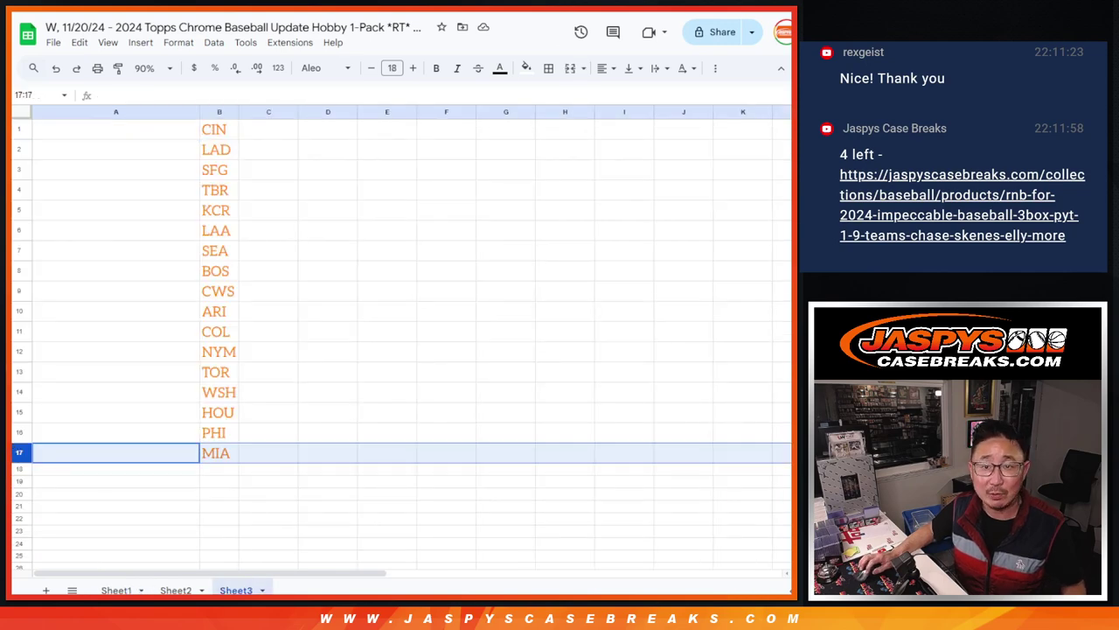
key(alt+Tab)
Paste the buyer names into the List Randomizer and roll two dice, getting 6 and 4
key(ctrl+Tab)
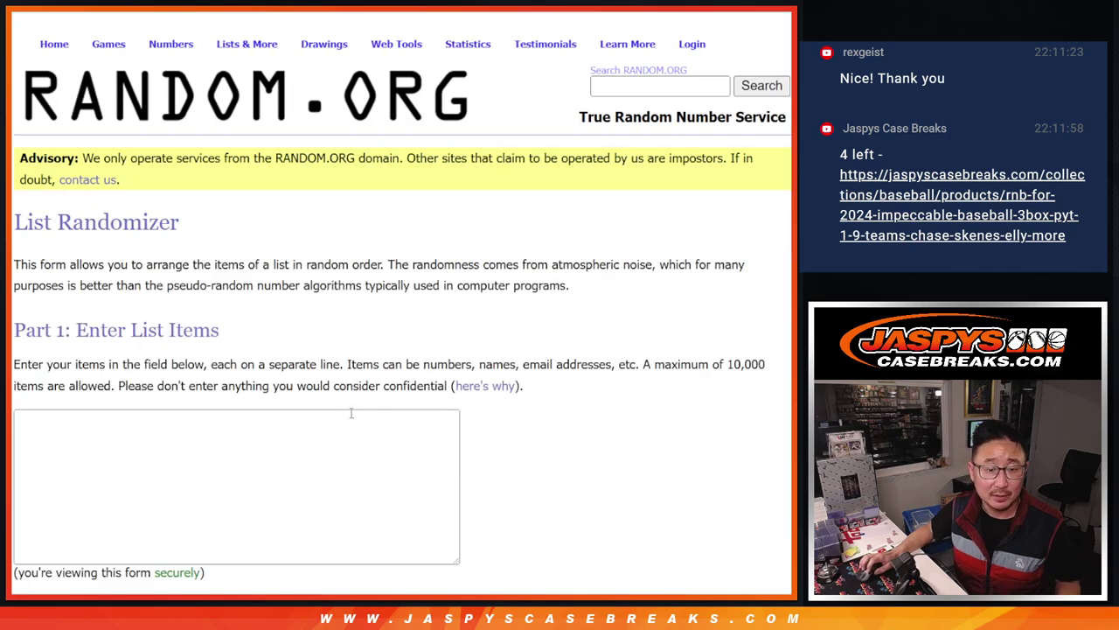
key(ctrl+v)
scroll(236, 485, up, 10)
key(ctrl+shift+Tab)
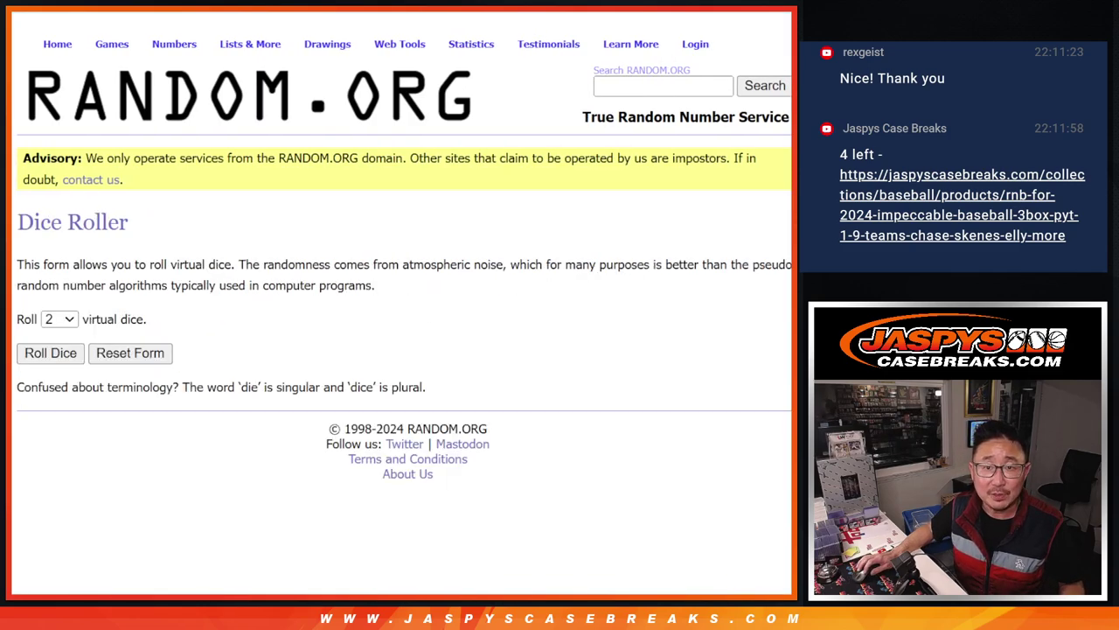
click(57, 352)
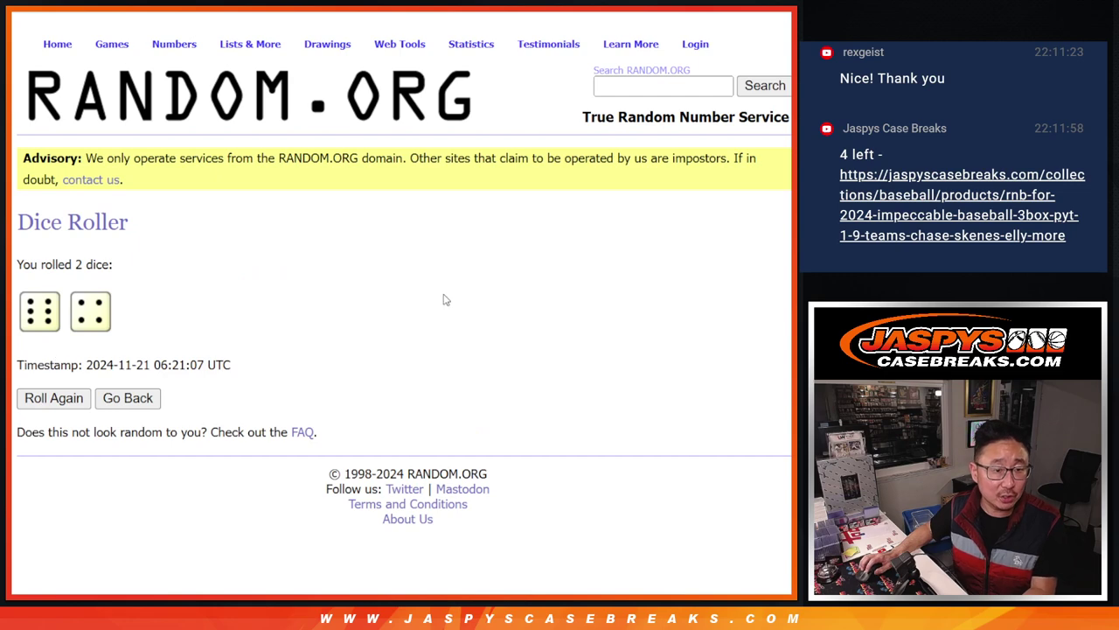
key(ctrl+Tab)
scroll(670, 238, down, 3)
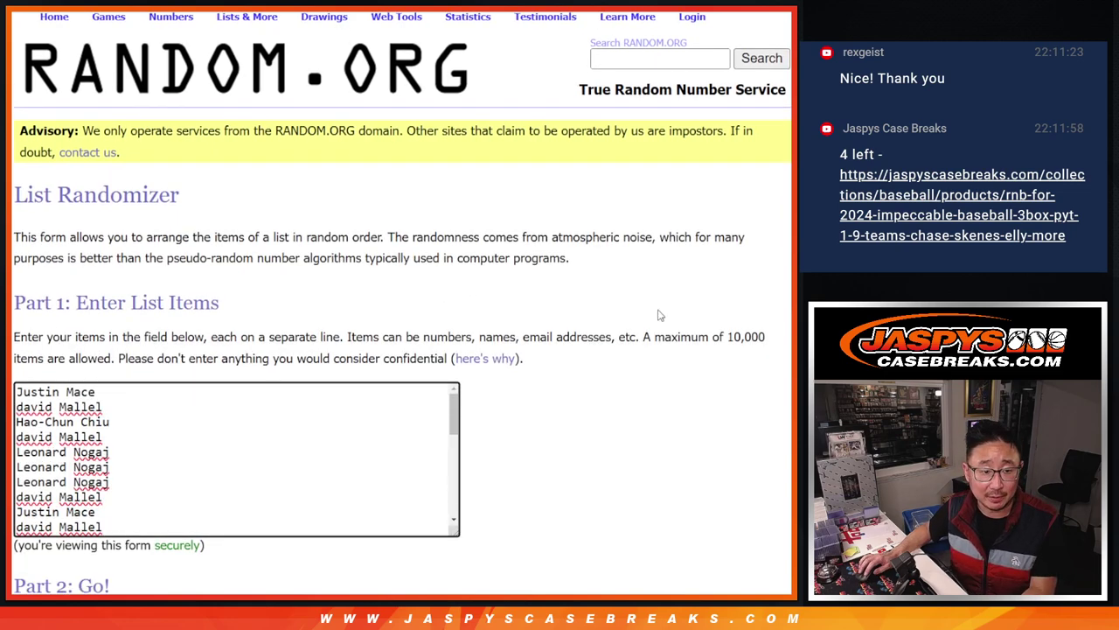
key(ctrl+shift+Tab)
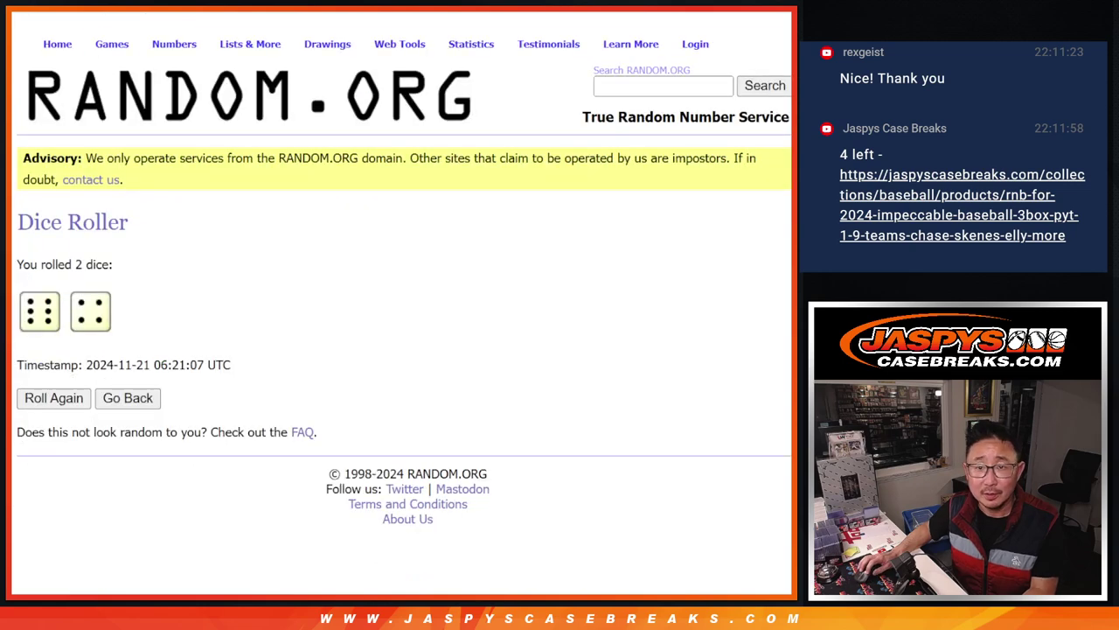
key(ctrl+Tab)
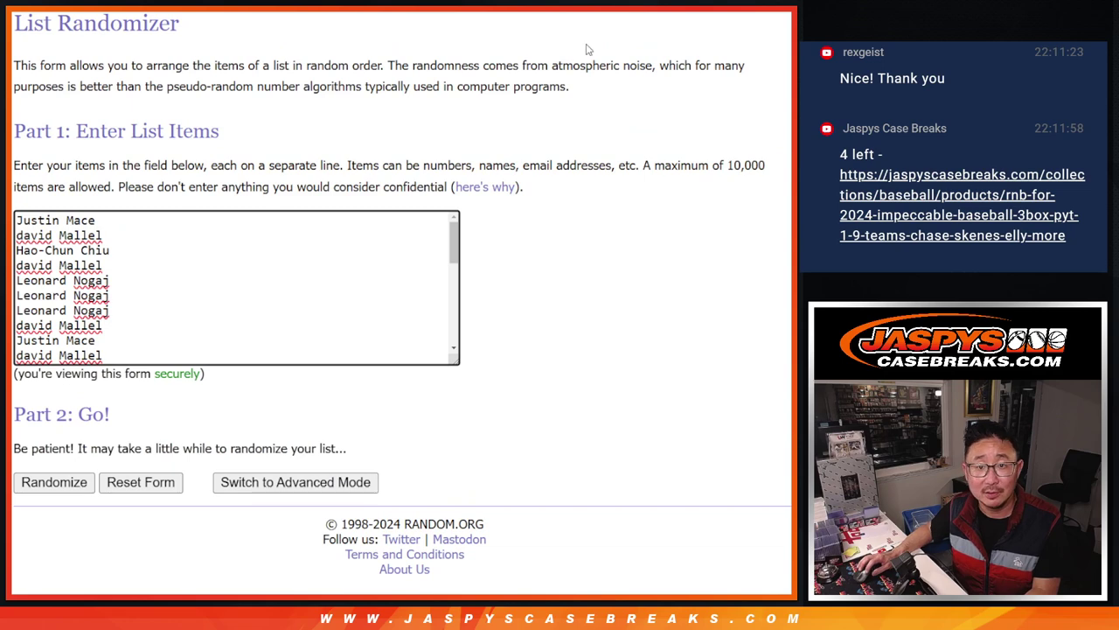
key(ctrl+shift+Tab)
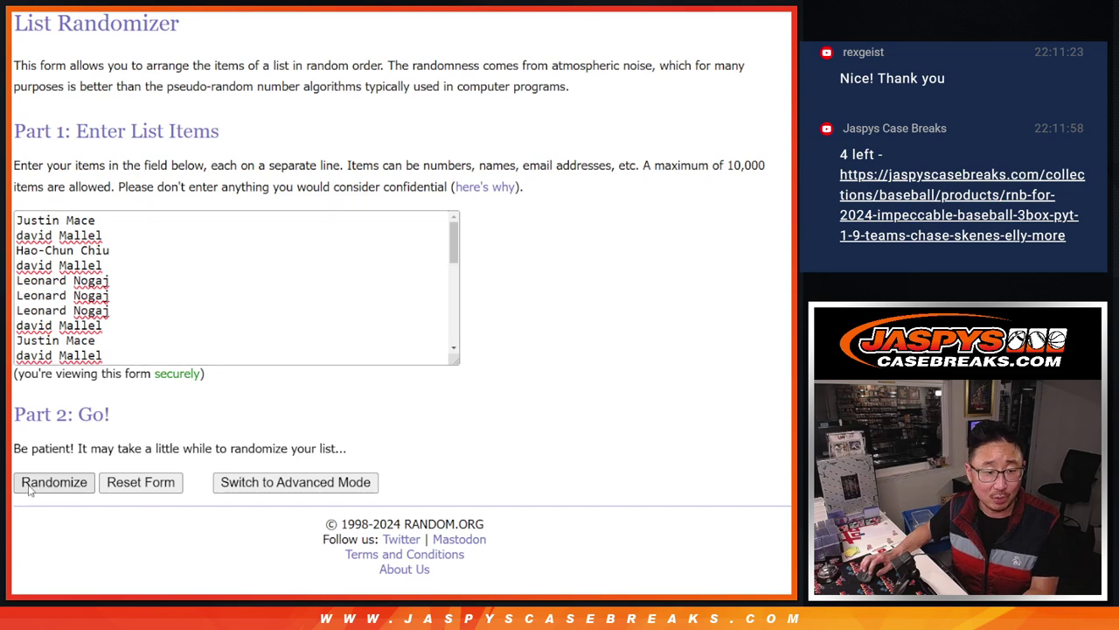
Shuffle the 30-name buyer list ten times with Randomize and Again!
click(30, 485)
scroll(28, 491, down, 4)
click(35, 483)
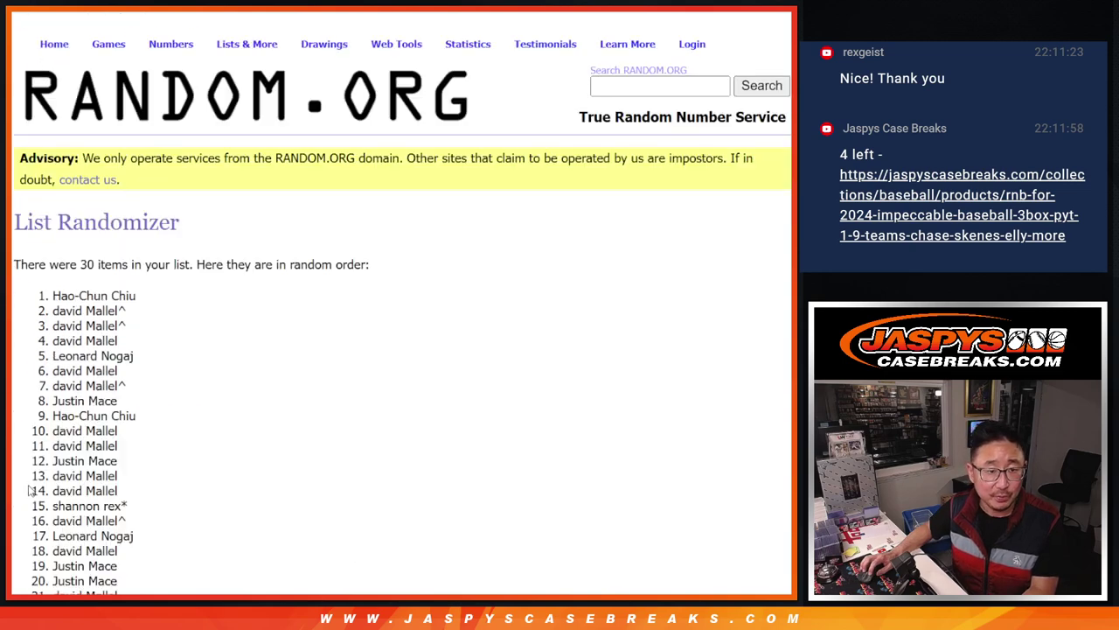
scroll(29, 491, down, 5)
click(35, 483)
scroll(29, 490, down, 5)
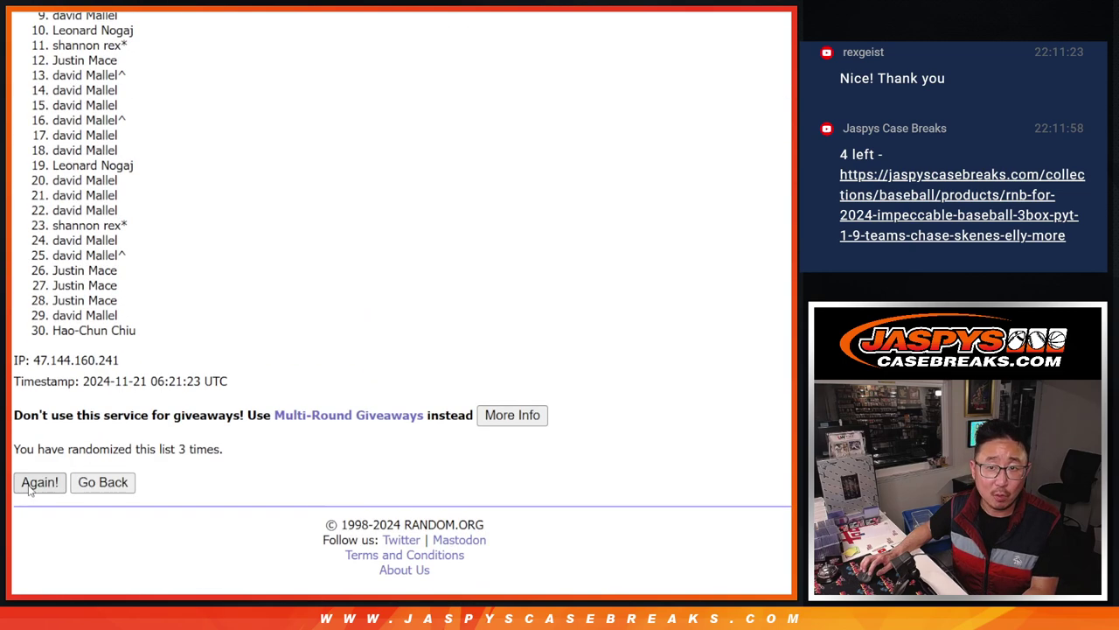
click(35, 483)
scroll(29, 491, down, 5)
click(35, 483)
scroll(29, 491, down, 5)
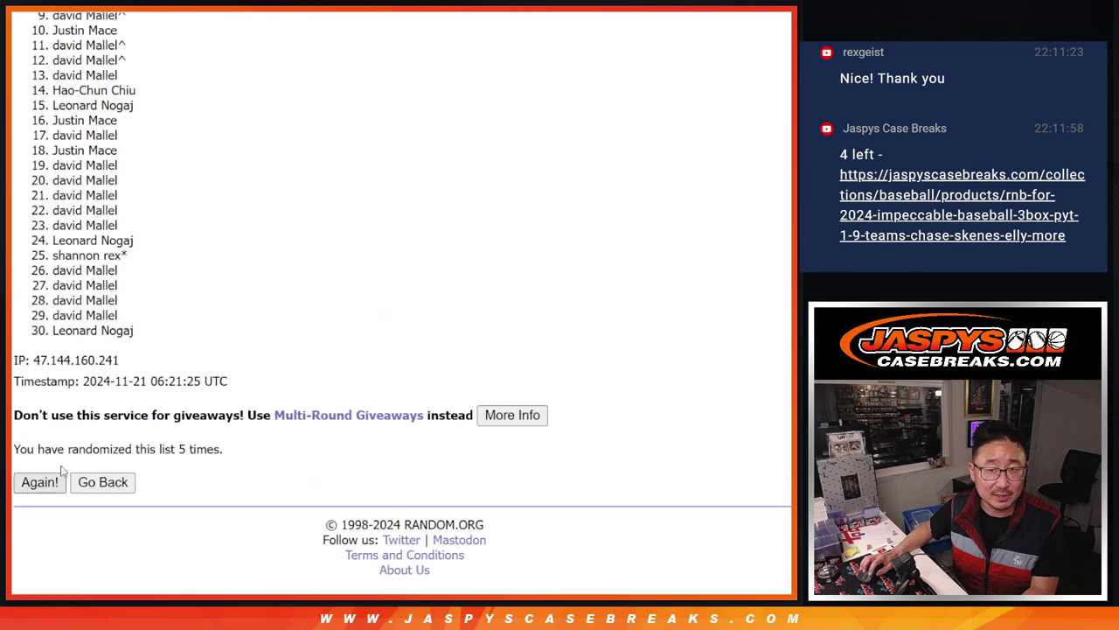
click(35, 484)
key(ctrl+Tab)
key(ctrl+shift+Tab)
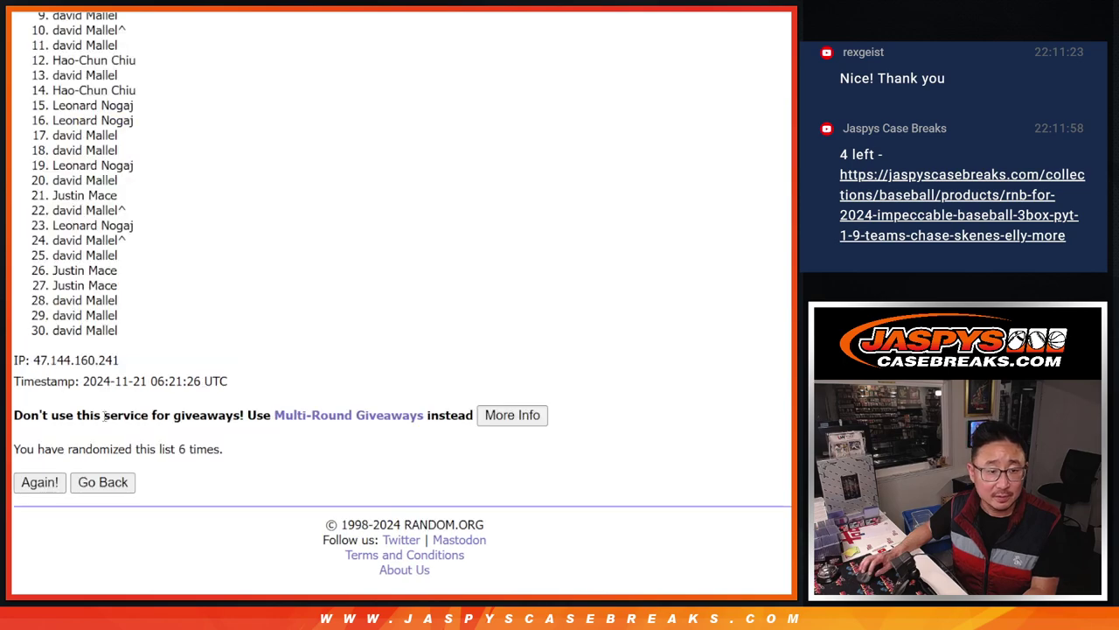
click(29, 484)
scroll(29, 483, down, 5)
click(29, 483)
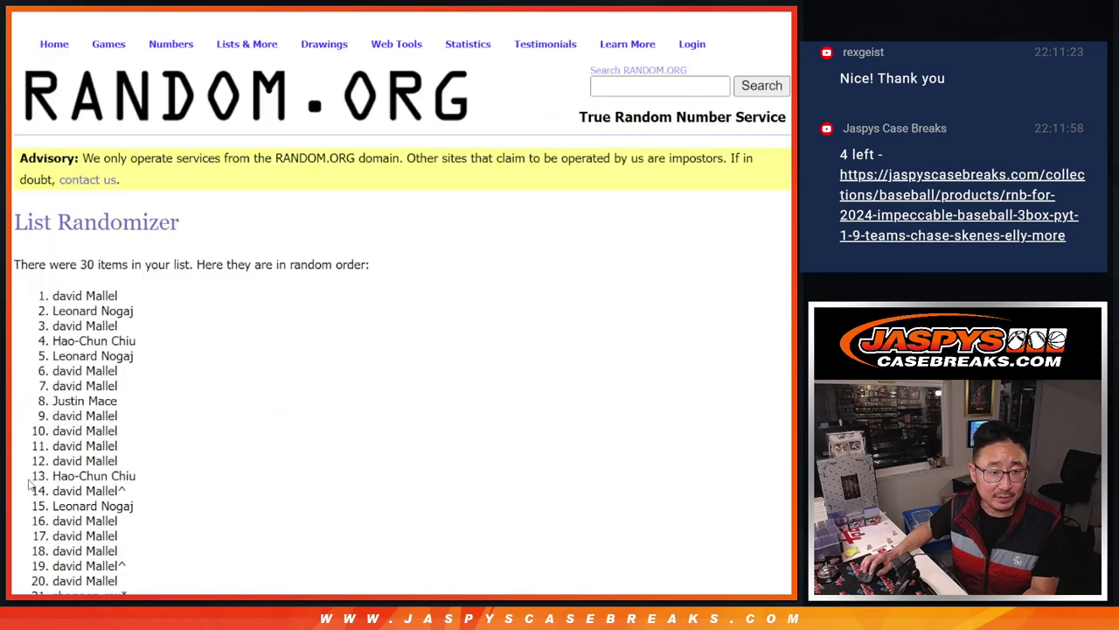
scroll(28, 483, down, 5)
click(28, 483)
scroll(29, 484, down, 5)
click(29, 483)
scroll(29, 483, down, 5)
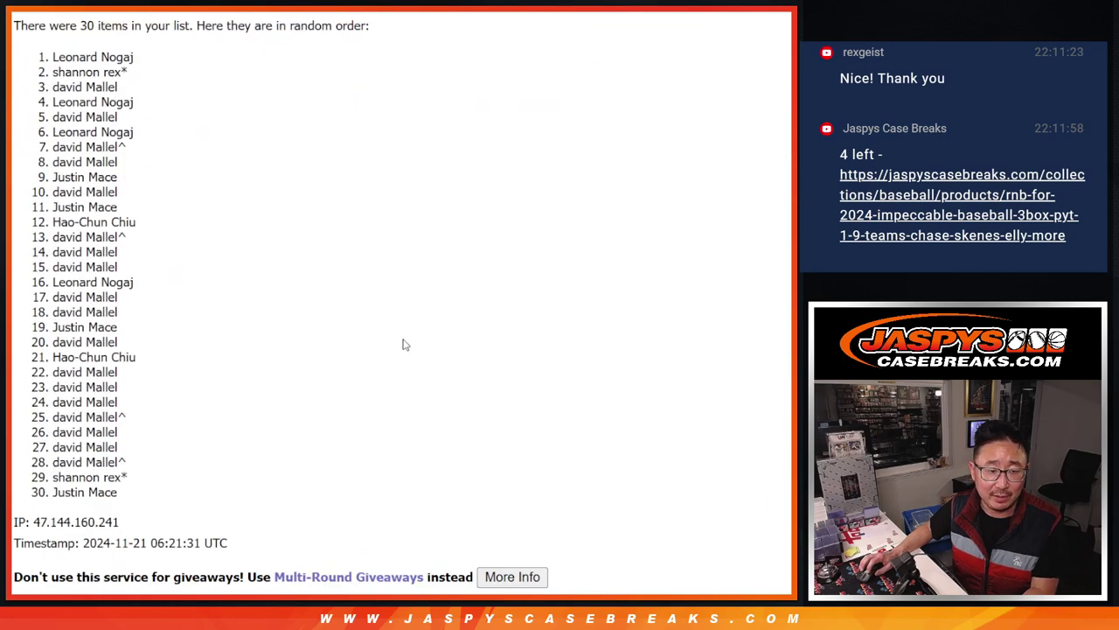
scroll(696, 285, up, 3)
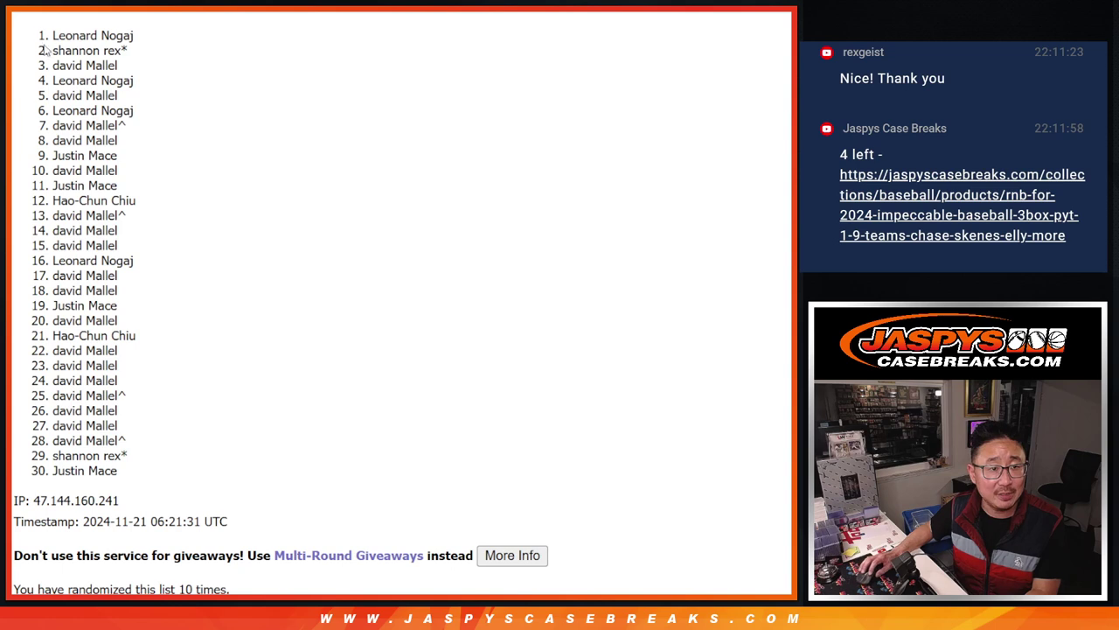
Select the top 17 shuffled names and bring them to the spreadsheet
drag(52, 33, 156, 278)
key(ctrl+c)
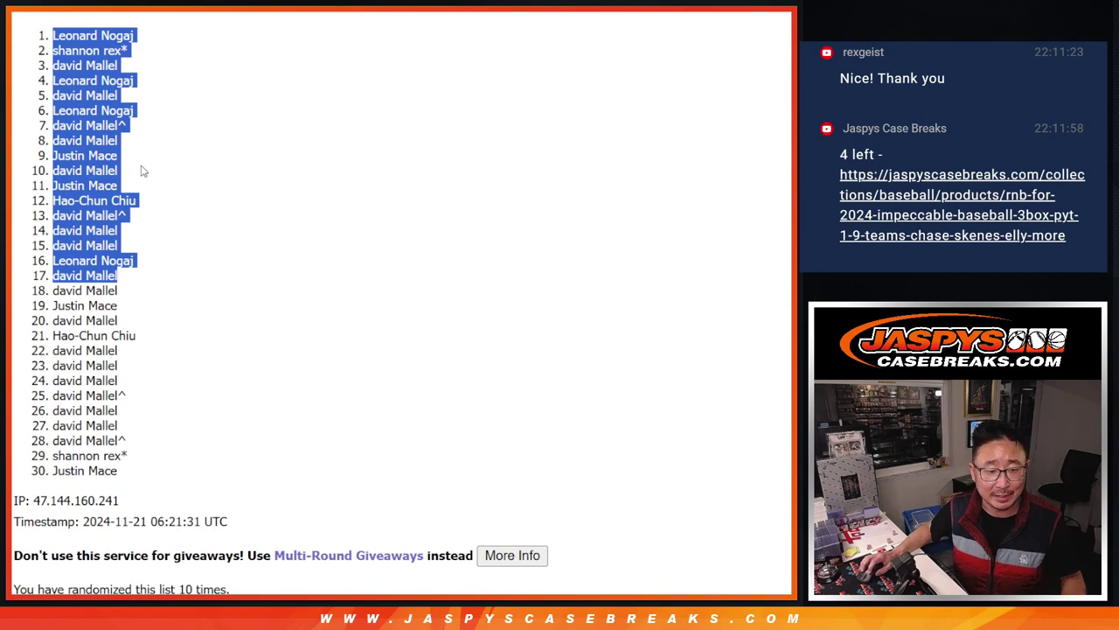
scroll(592, 292, down, 1)
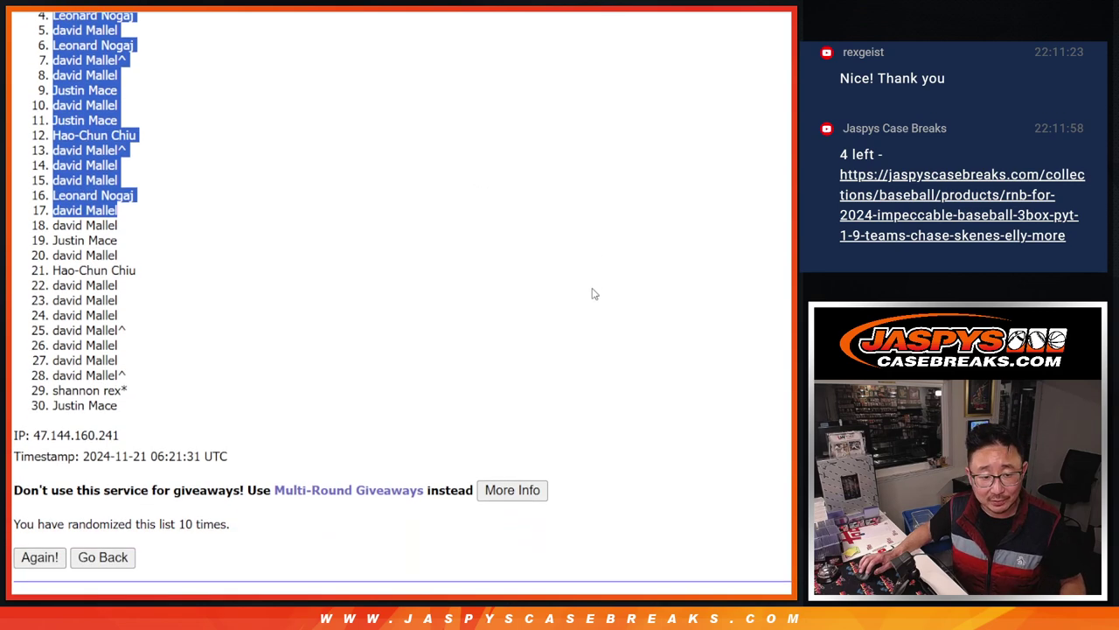
scroll(595, 288, up, 1)
key(ctrl+Tab)
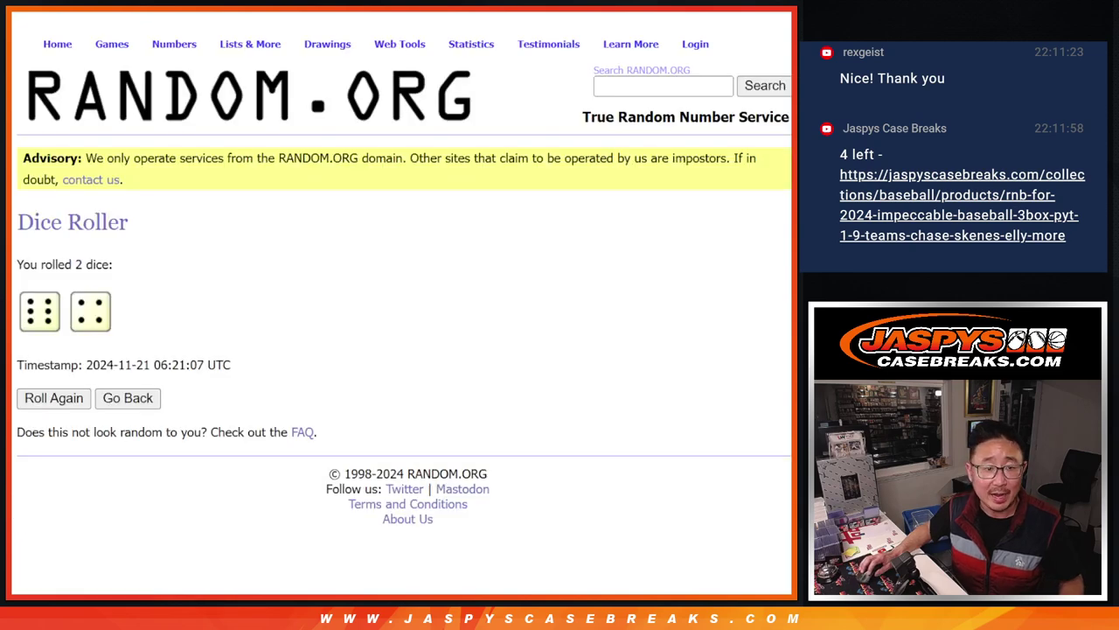
key(ctrl+Tab)
Paste the 17 names into A1:A17 and raise their font size to 18
click(173, 136)
key(ctrl+v)
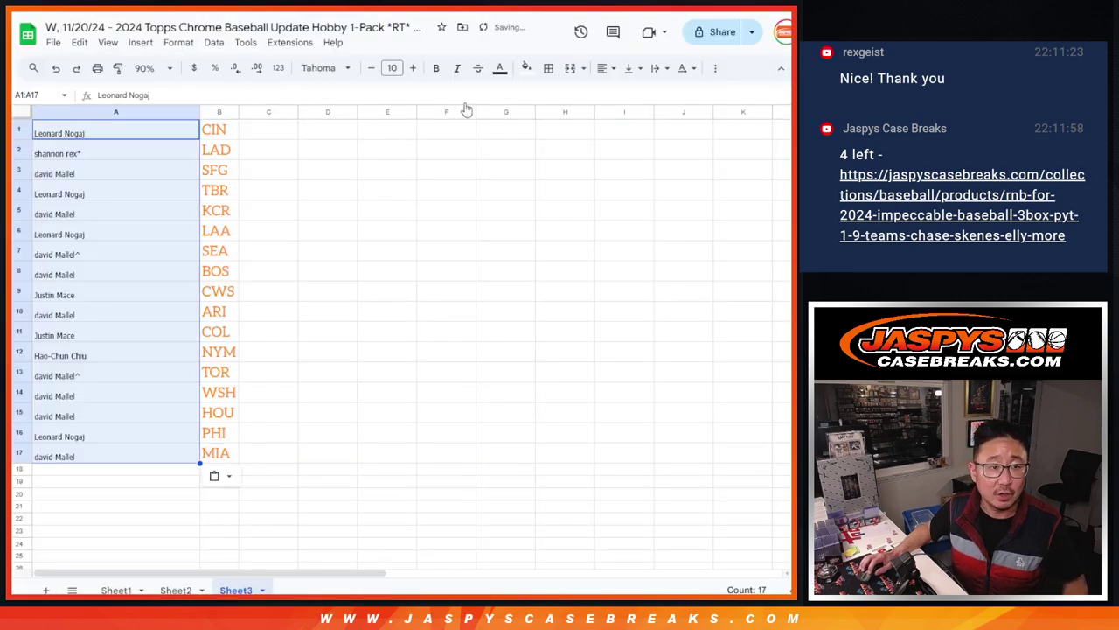
click(412, 68)
click(413, 68)
click(413, 69)
click(413, 69)
click(413, 68)
click(412, 68)
click(413, 68)
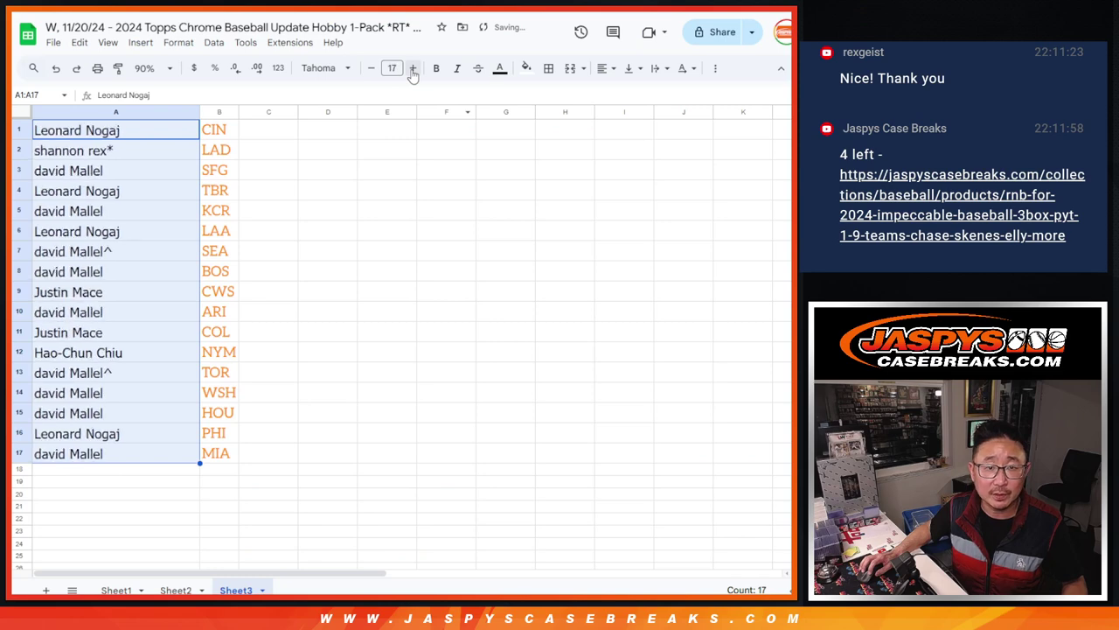
click(413, 68)
click(79, 133)
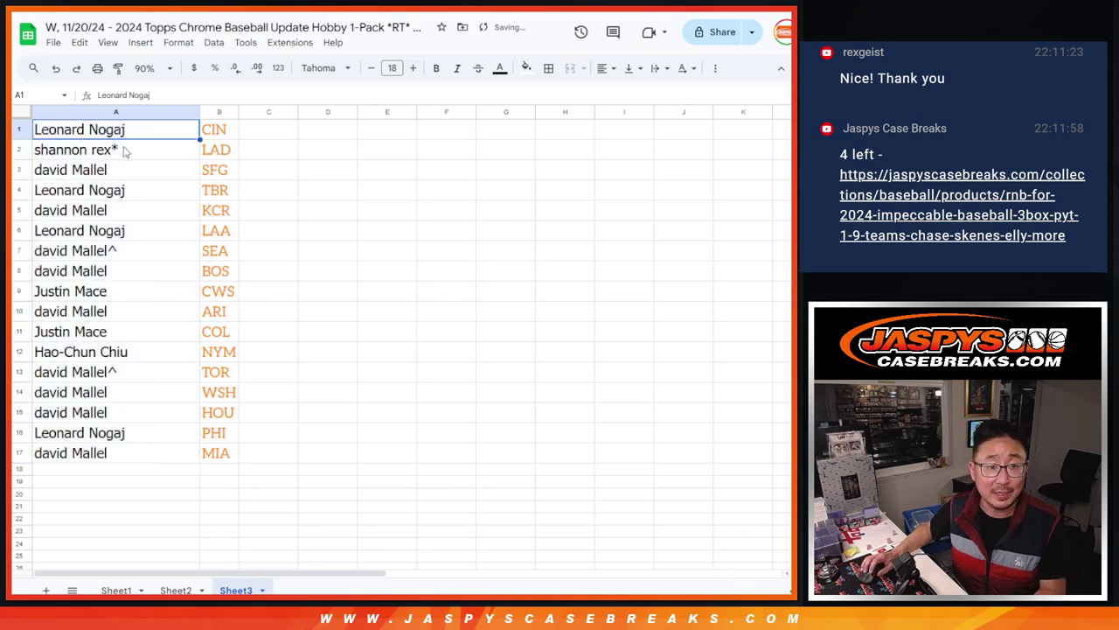
Step down through the buyer names in column A to review them
key(Down)
key(Down)
key(Down)
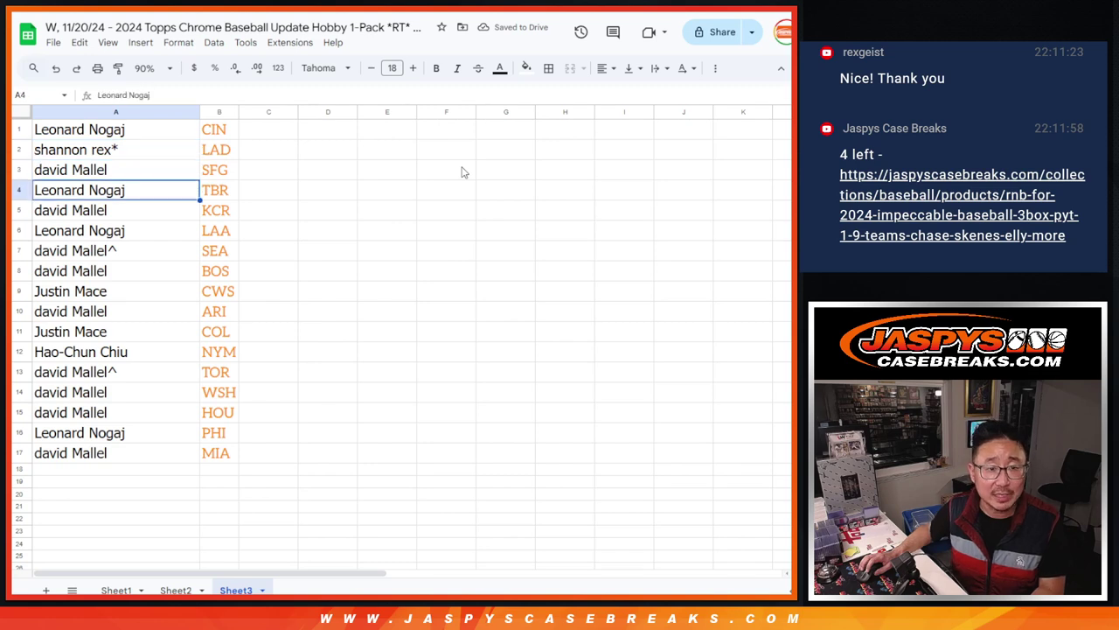
key(Down)
key(Down)
key(Down)
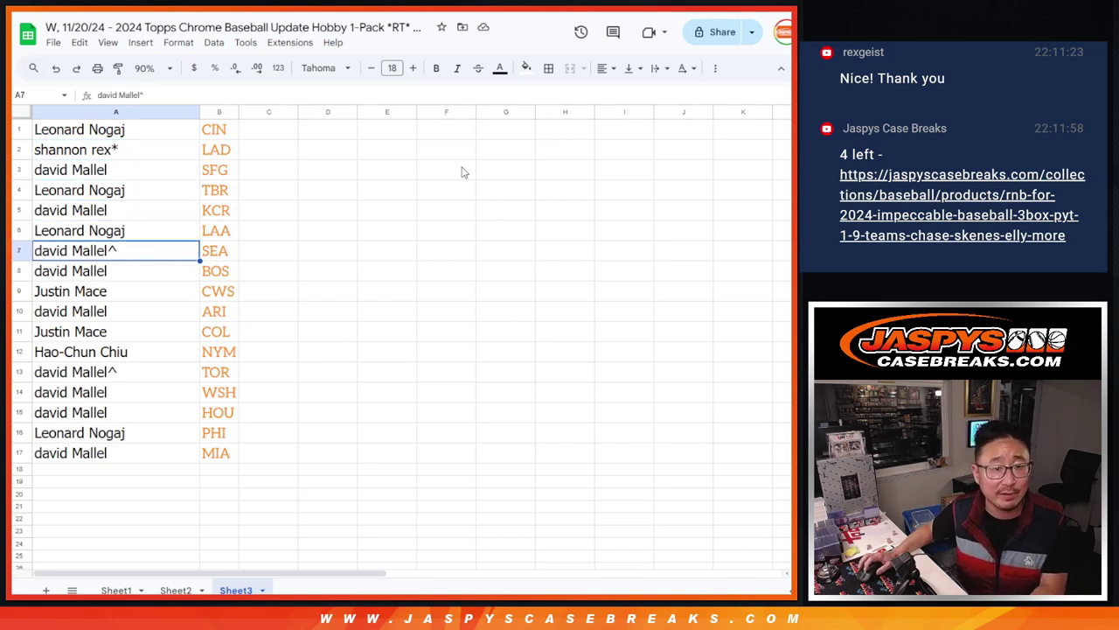
key(Down)
key(Down)
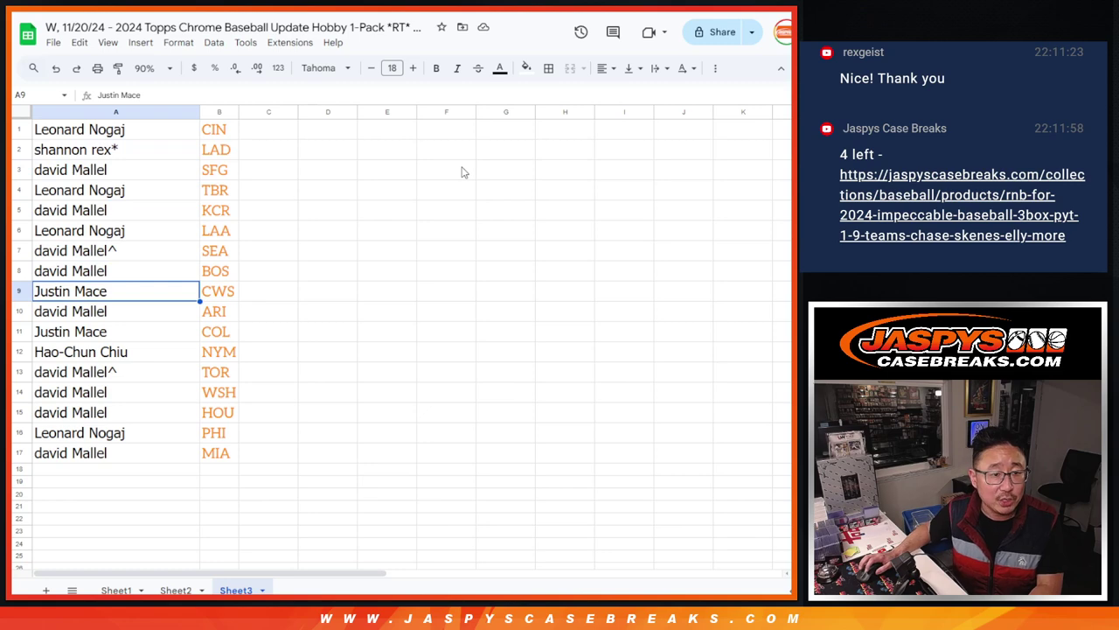
key(Down)
key(Down)
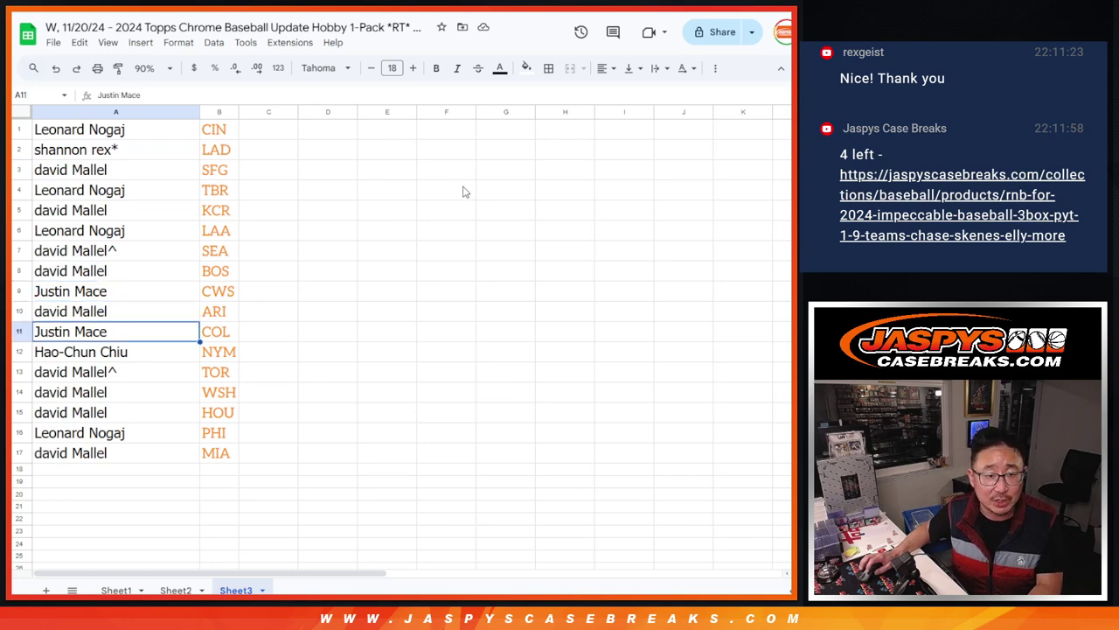
key(Down)
key(Down)
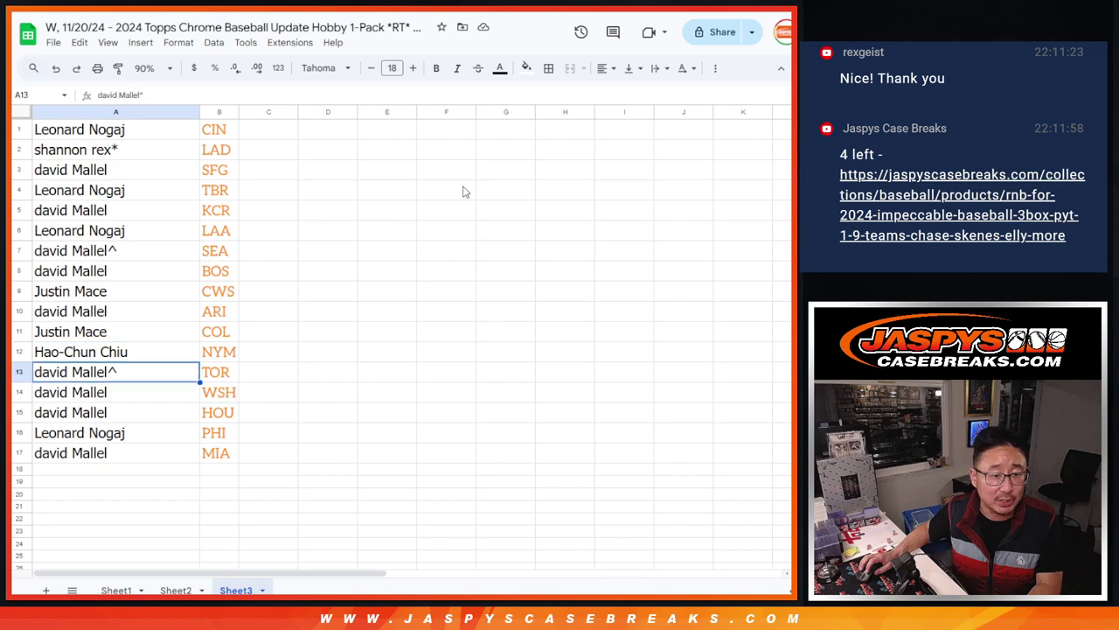
key(Down)
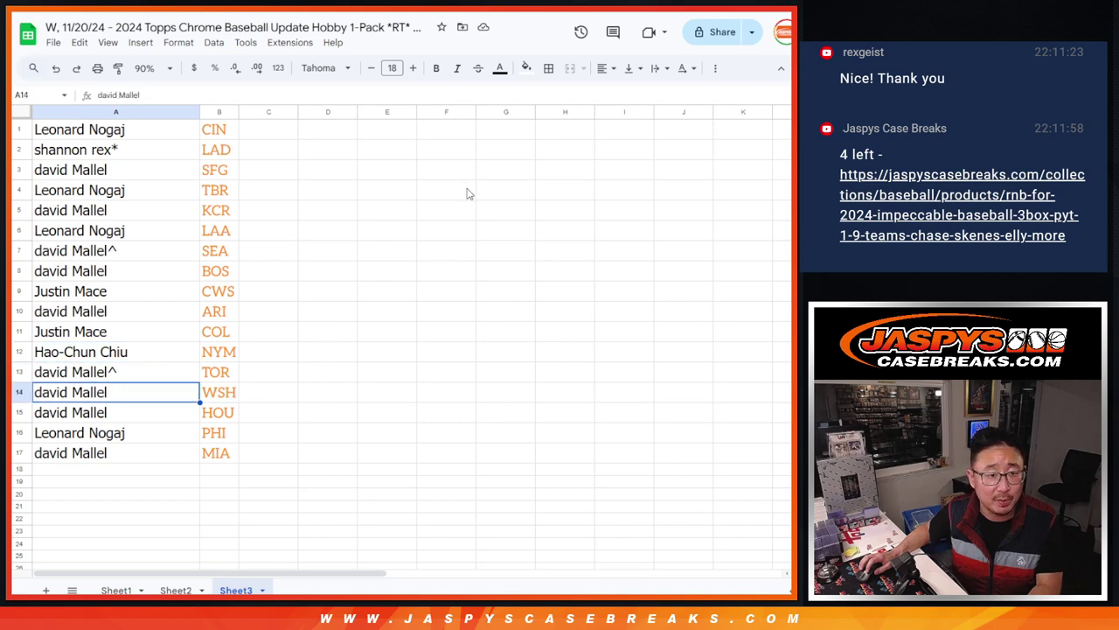
key(Up)
key(Down)
key(Down)
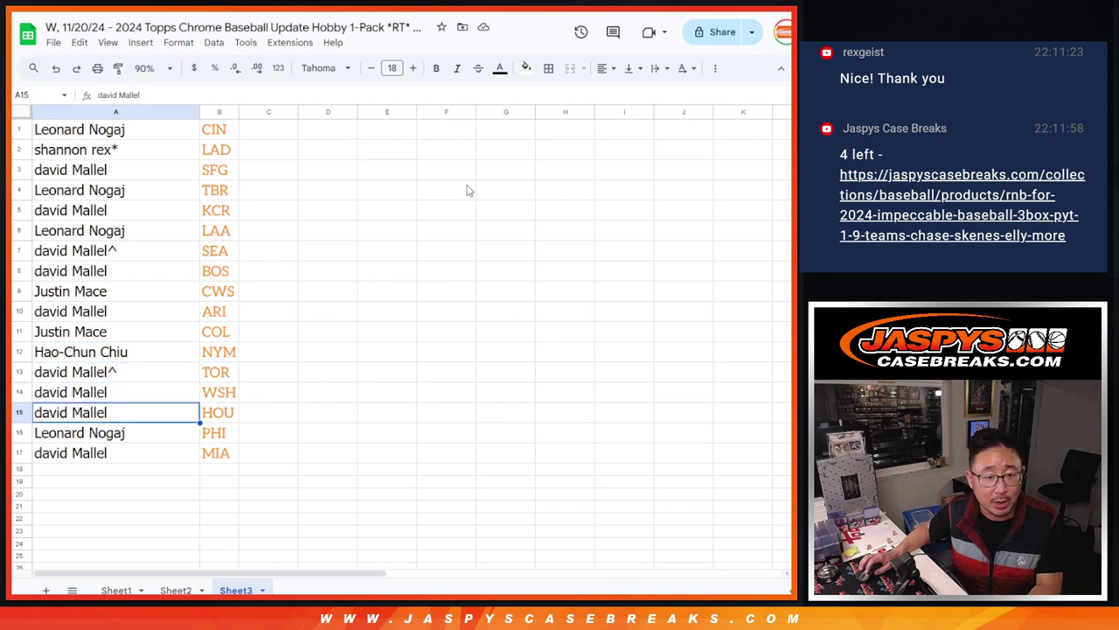
key(Down)
key(Down)
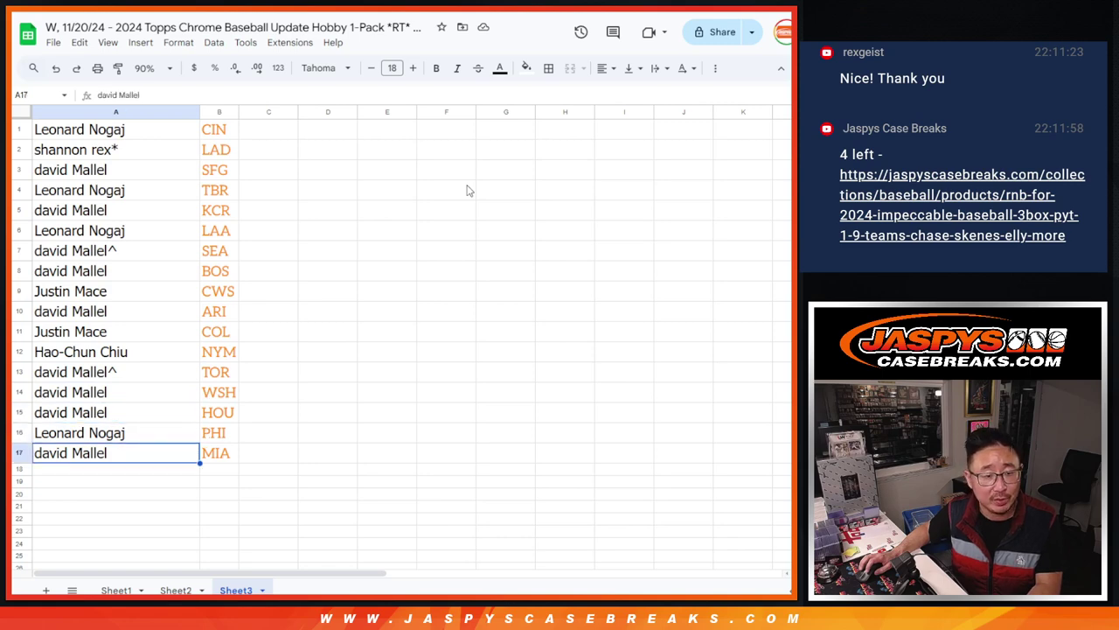
key(Down)
Append the tag '/up7' to the first buyer name in cell A1
click(176, 131)
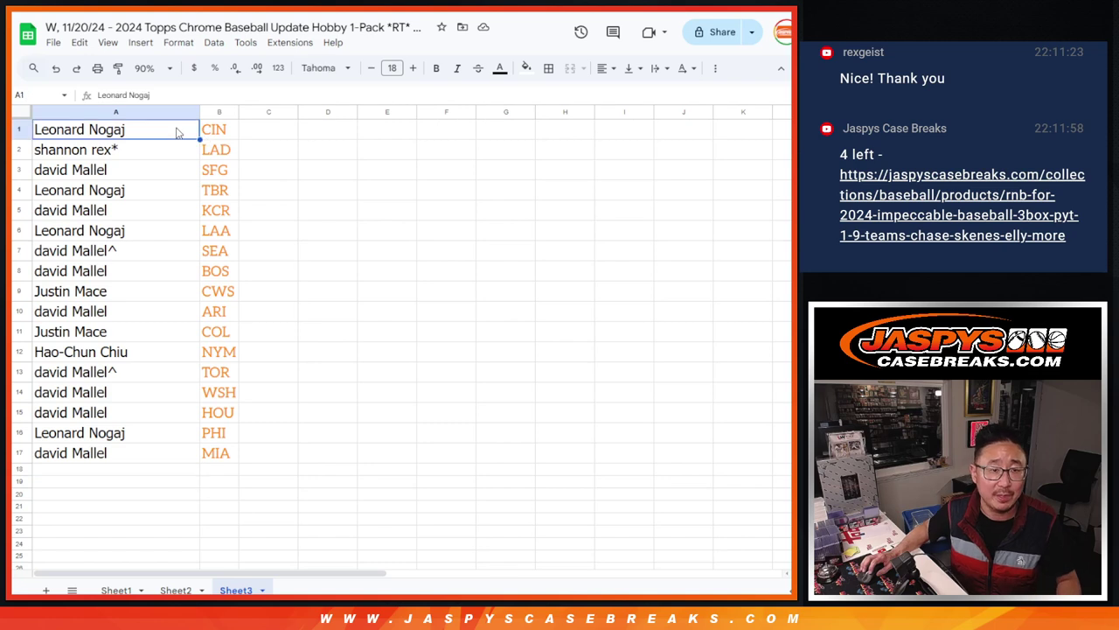
double_click(176, 132)
text(/)
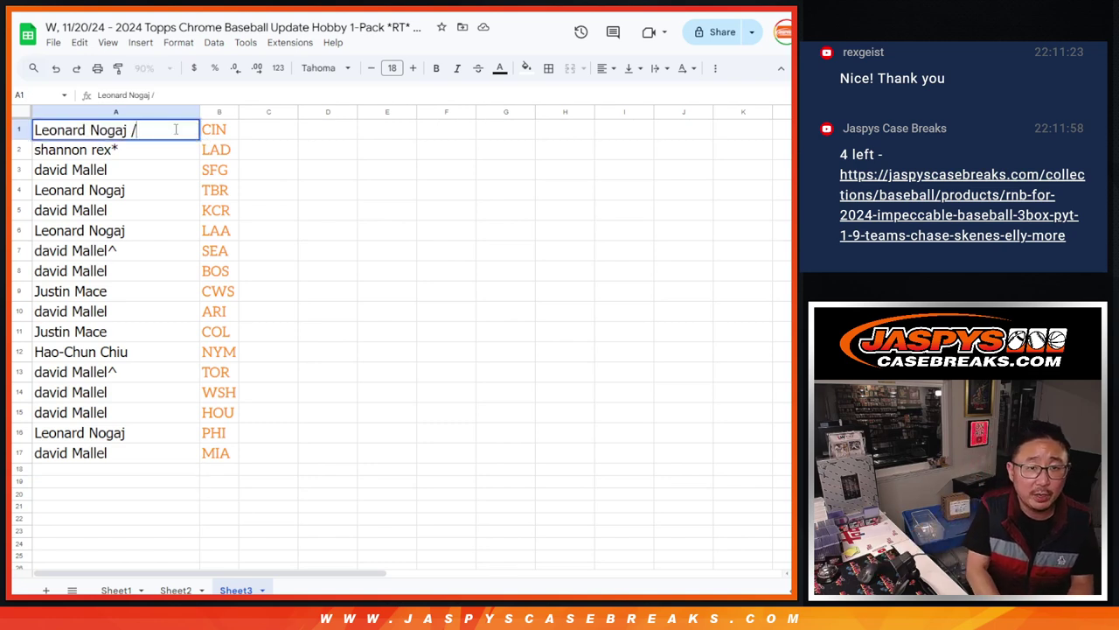
text(up7)
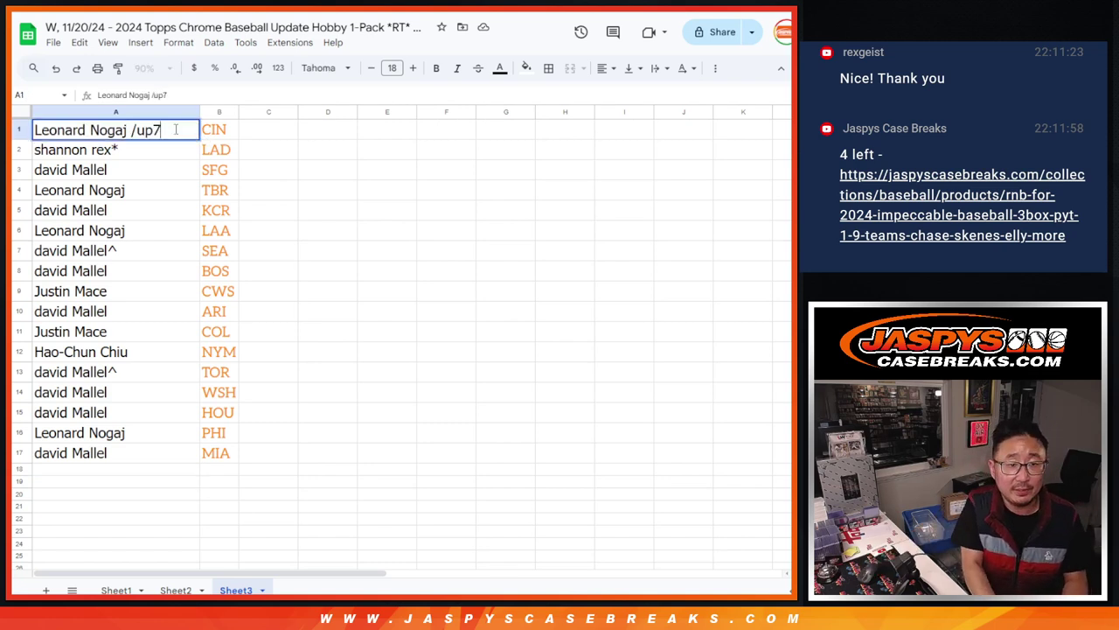
key(shift+Left)
key(shift+Left)
key(shift+Left)
key(shift+Left)
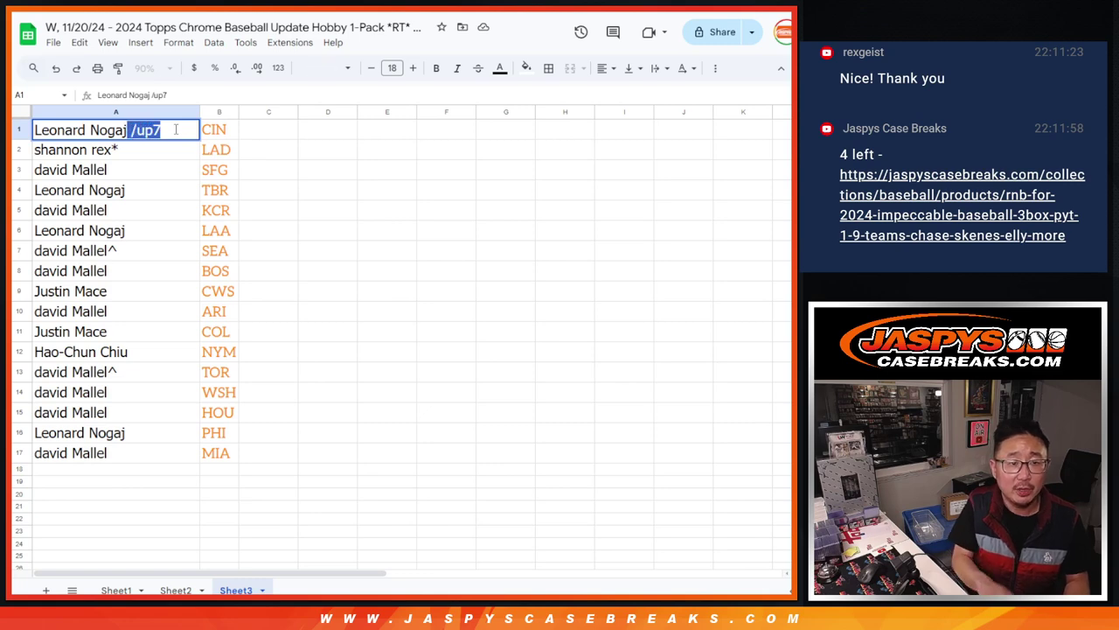
click(269, 129)
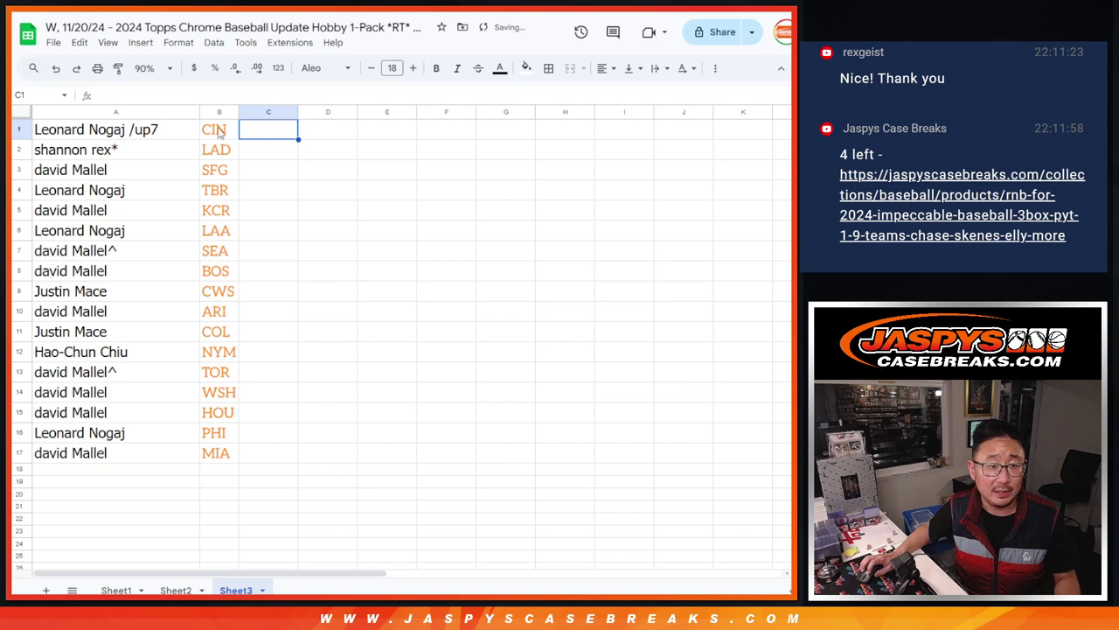
click(172, 133)
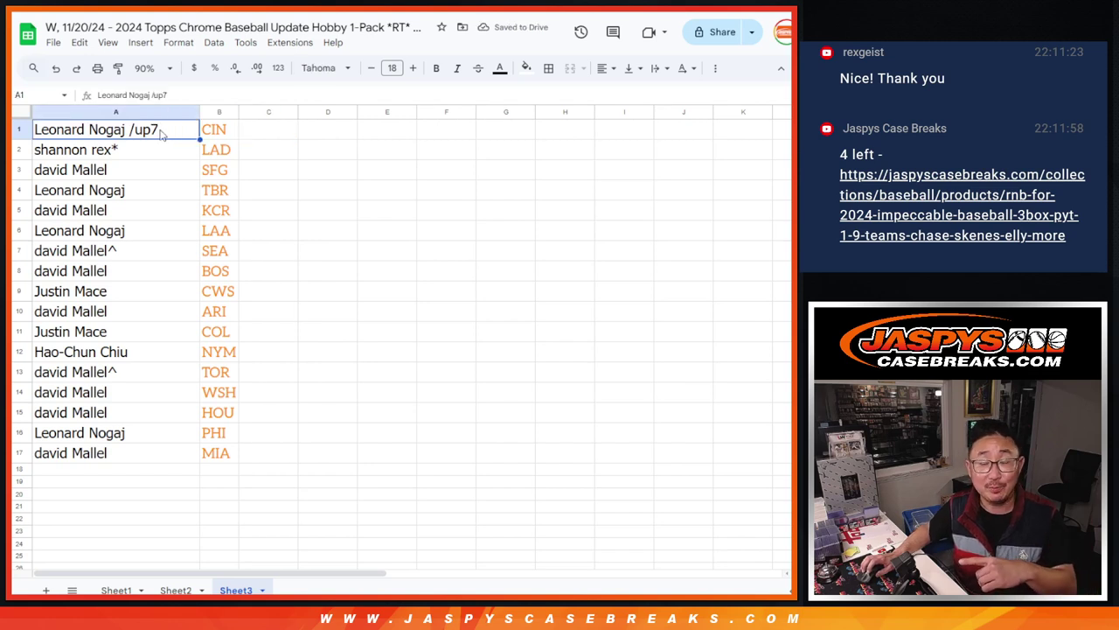